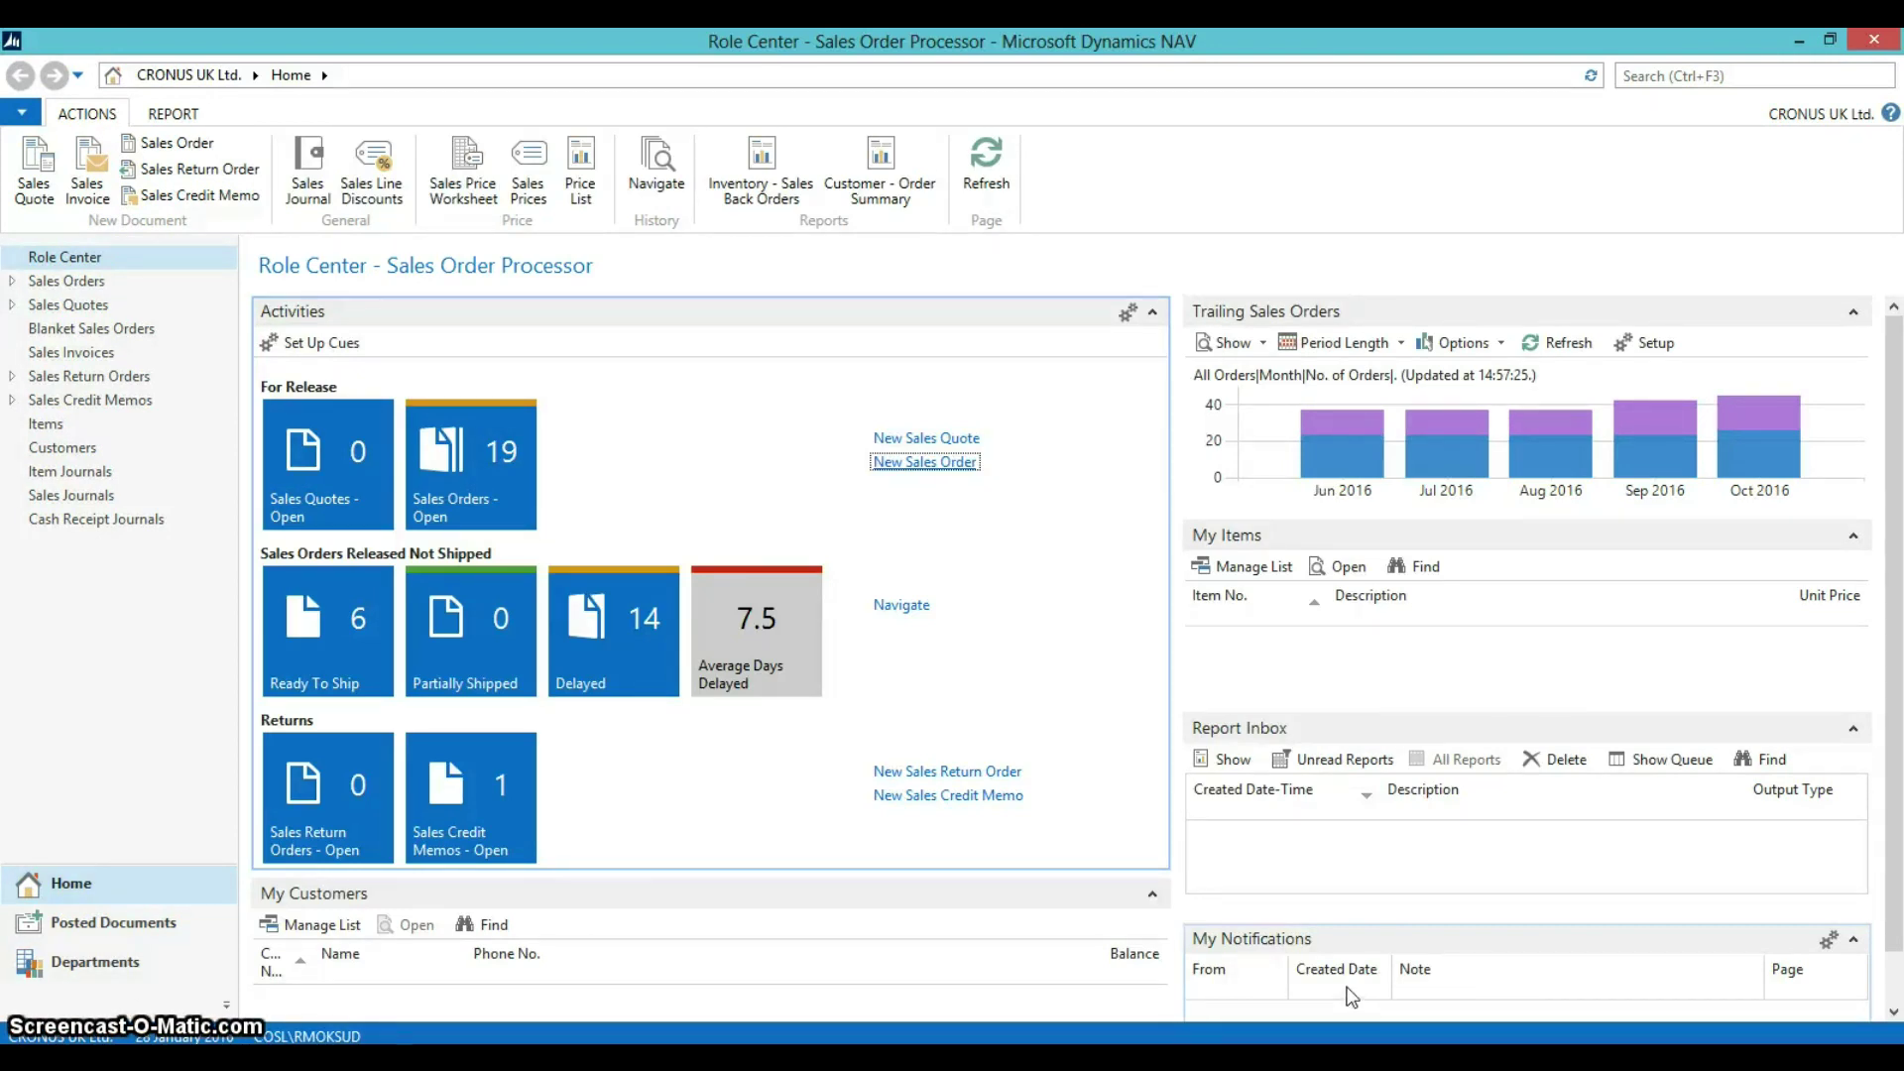
Create a new sales order for The Cannon Group PLC, found by filtering customer names on 'The'
{"action": "left_click", "coordinate": [969, 464]}
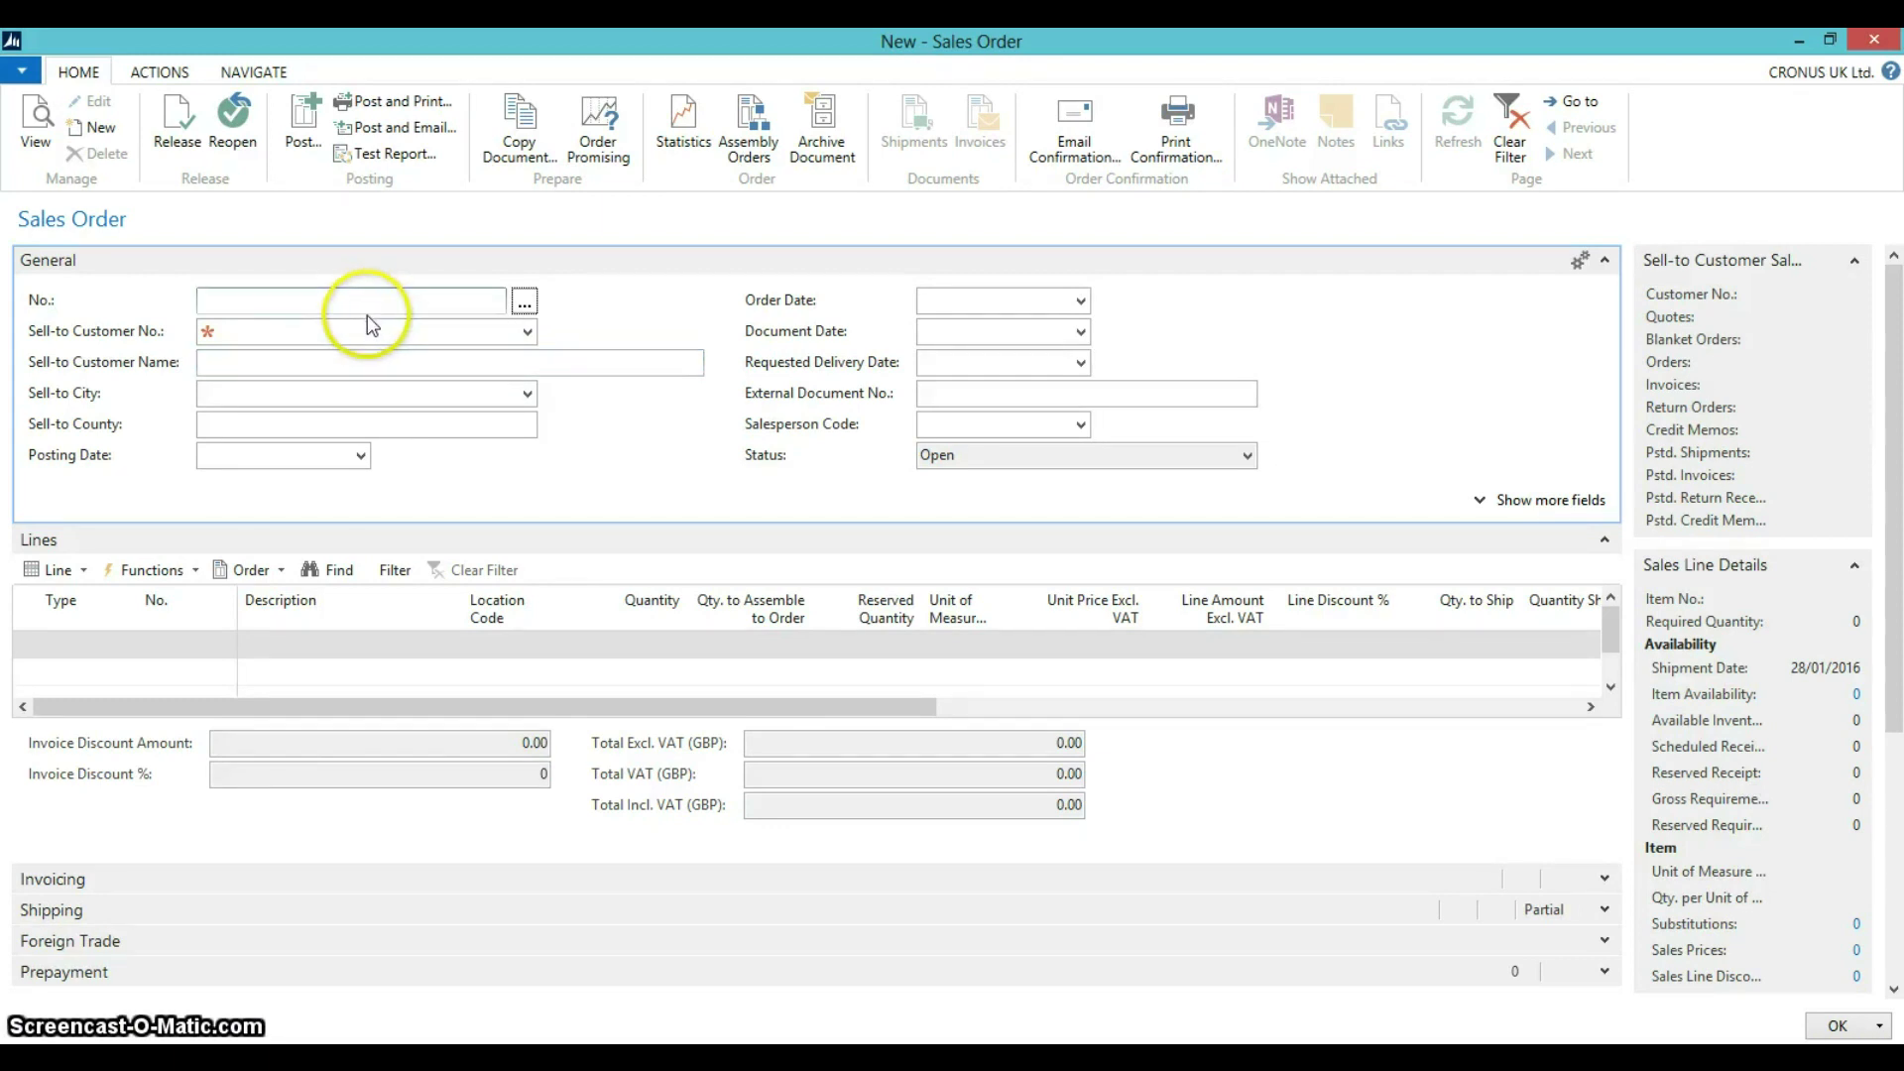
{"action": "left_click", "coordinate": [498, 340]}
{"action": "left_click", "coordinate": [526, 332]}
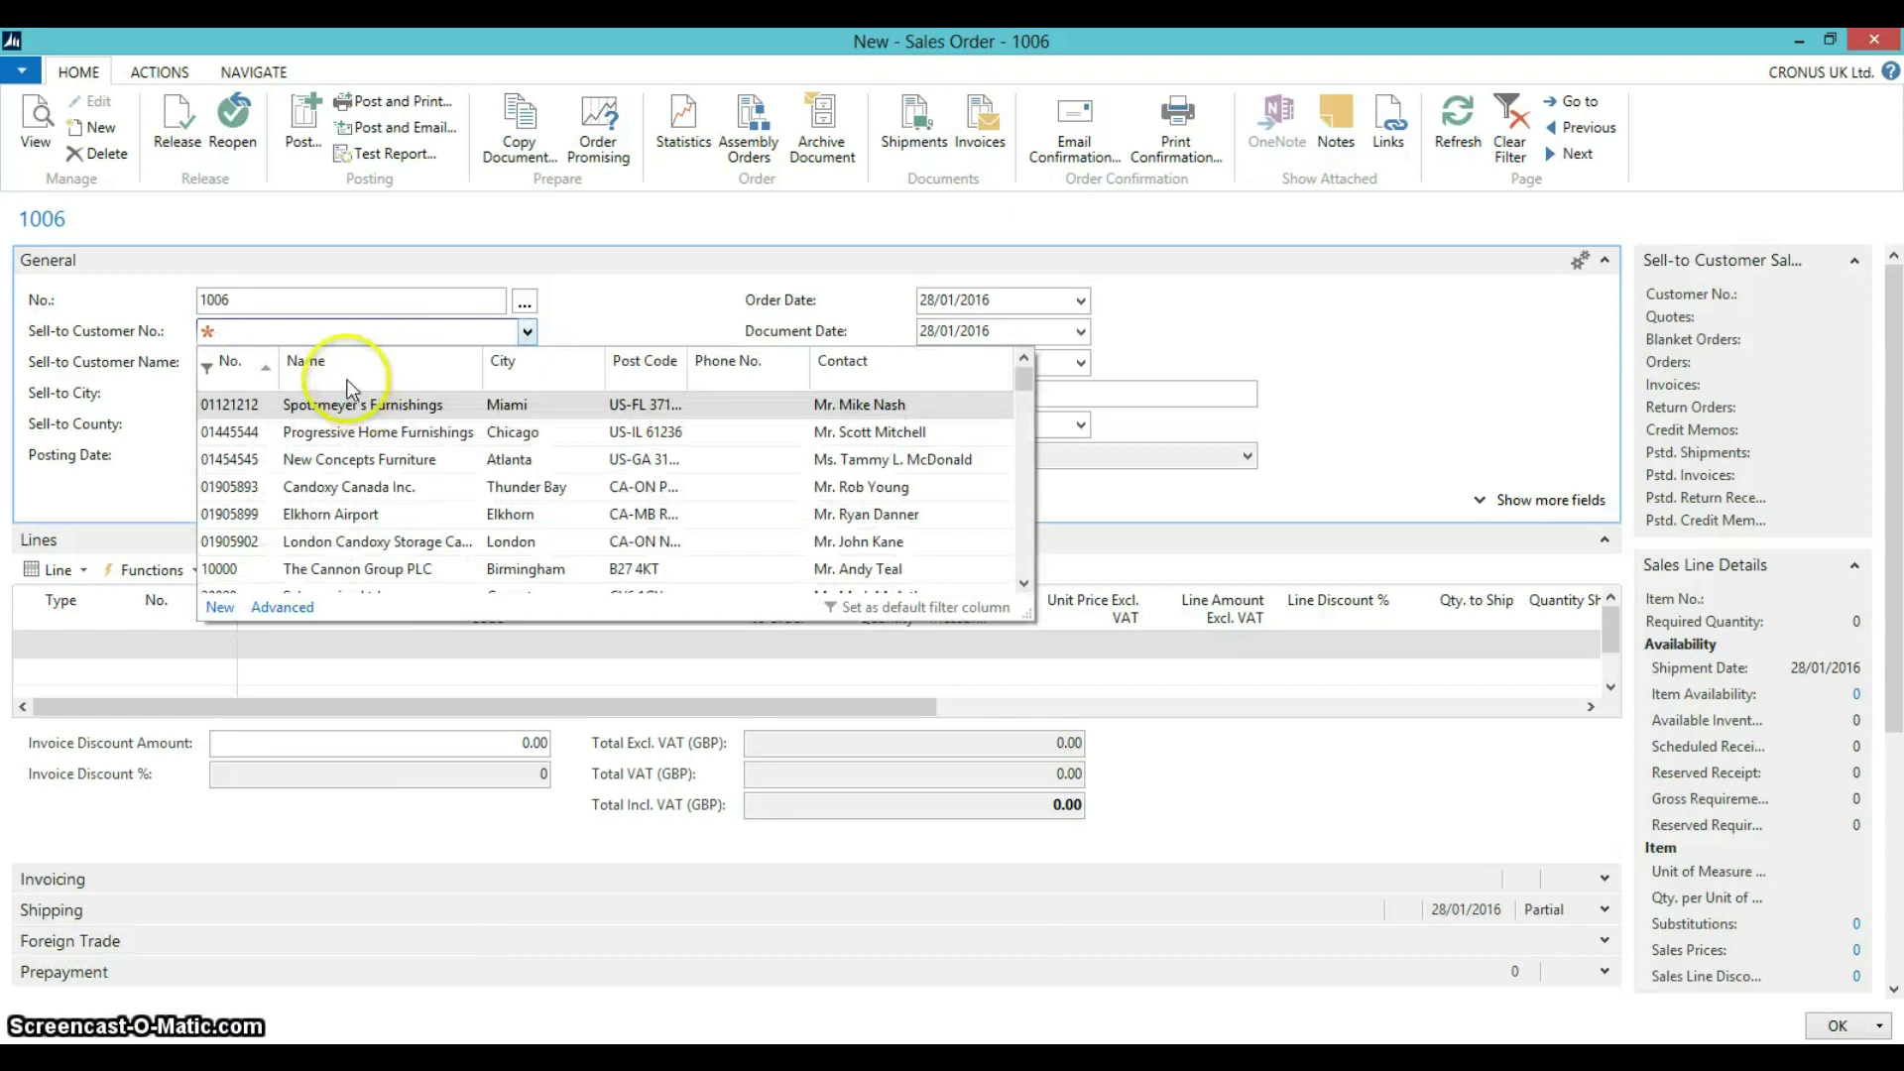
{"action": "left_click", "coordinate": [333, 376]}
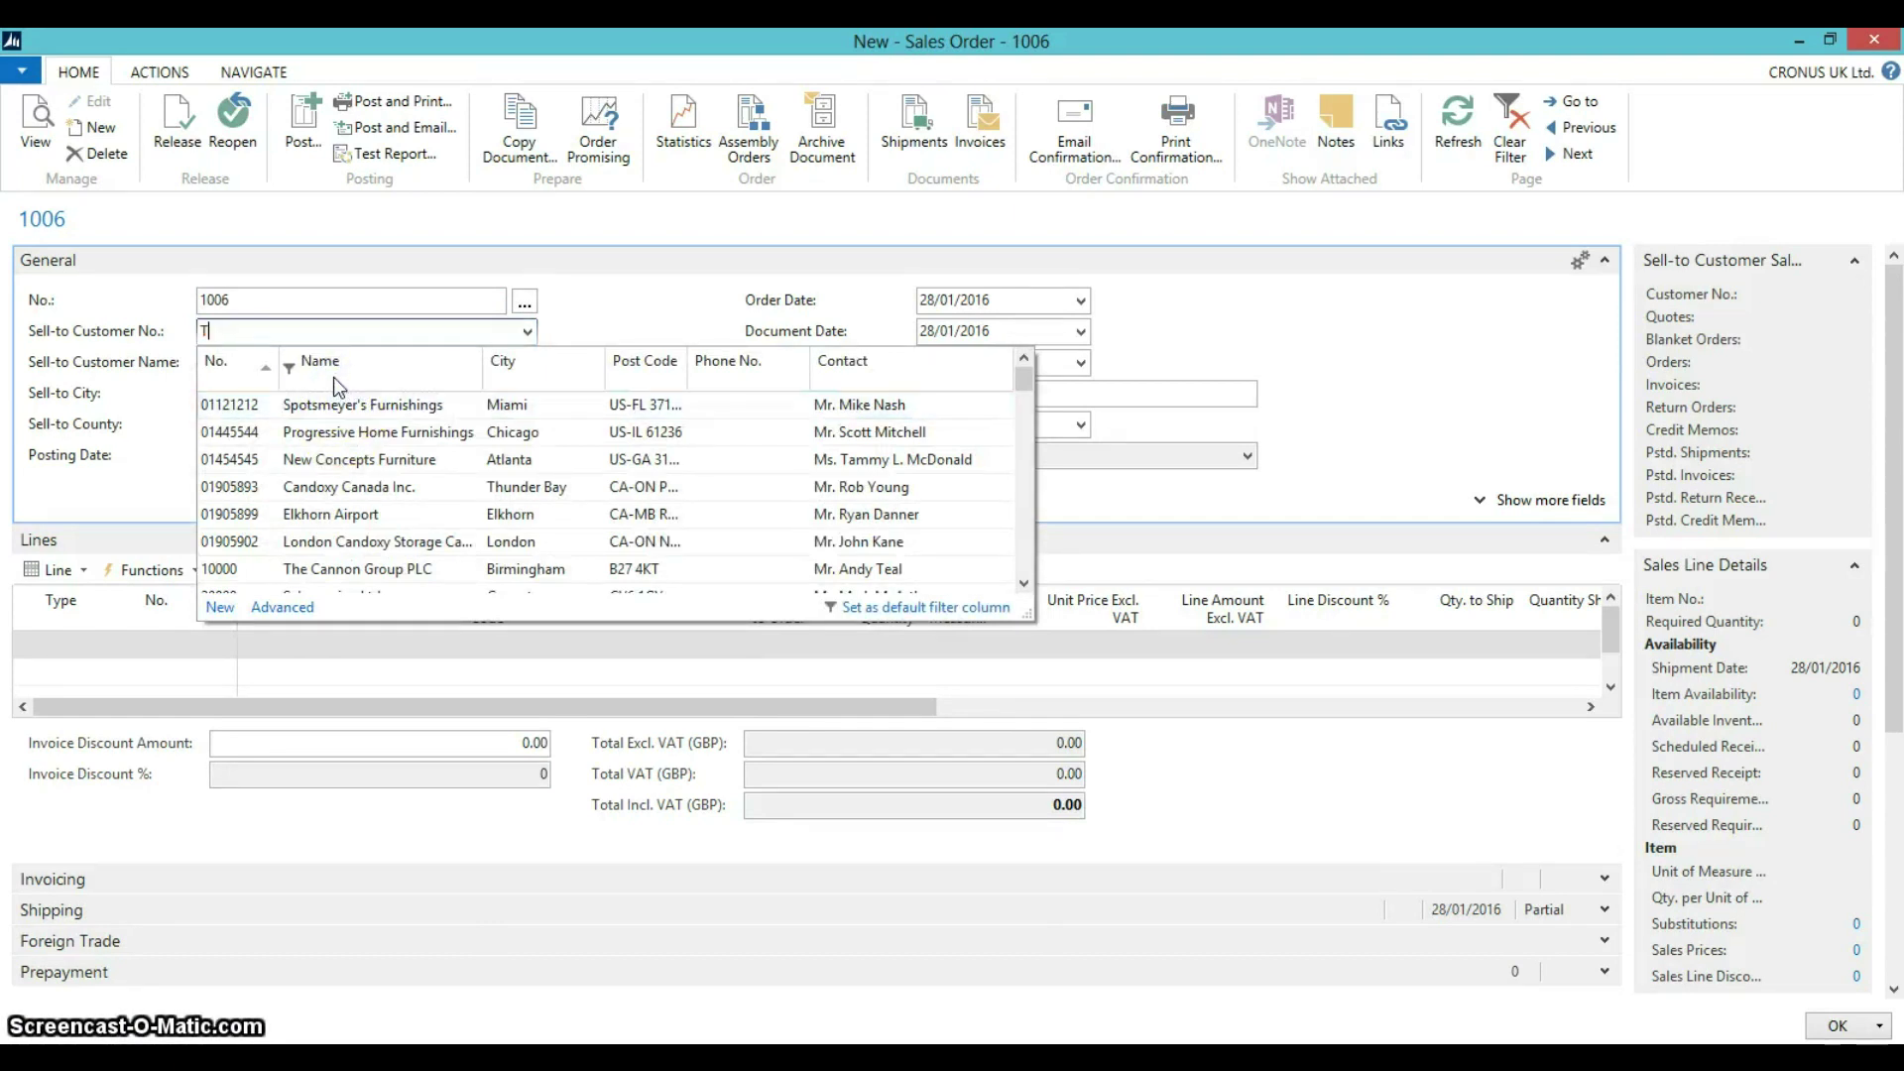
{"action": "type", "text": "The"}
{"action": "left_click", "coordinate": [337, 353]}
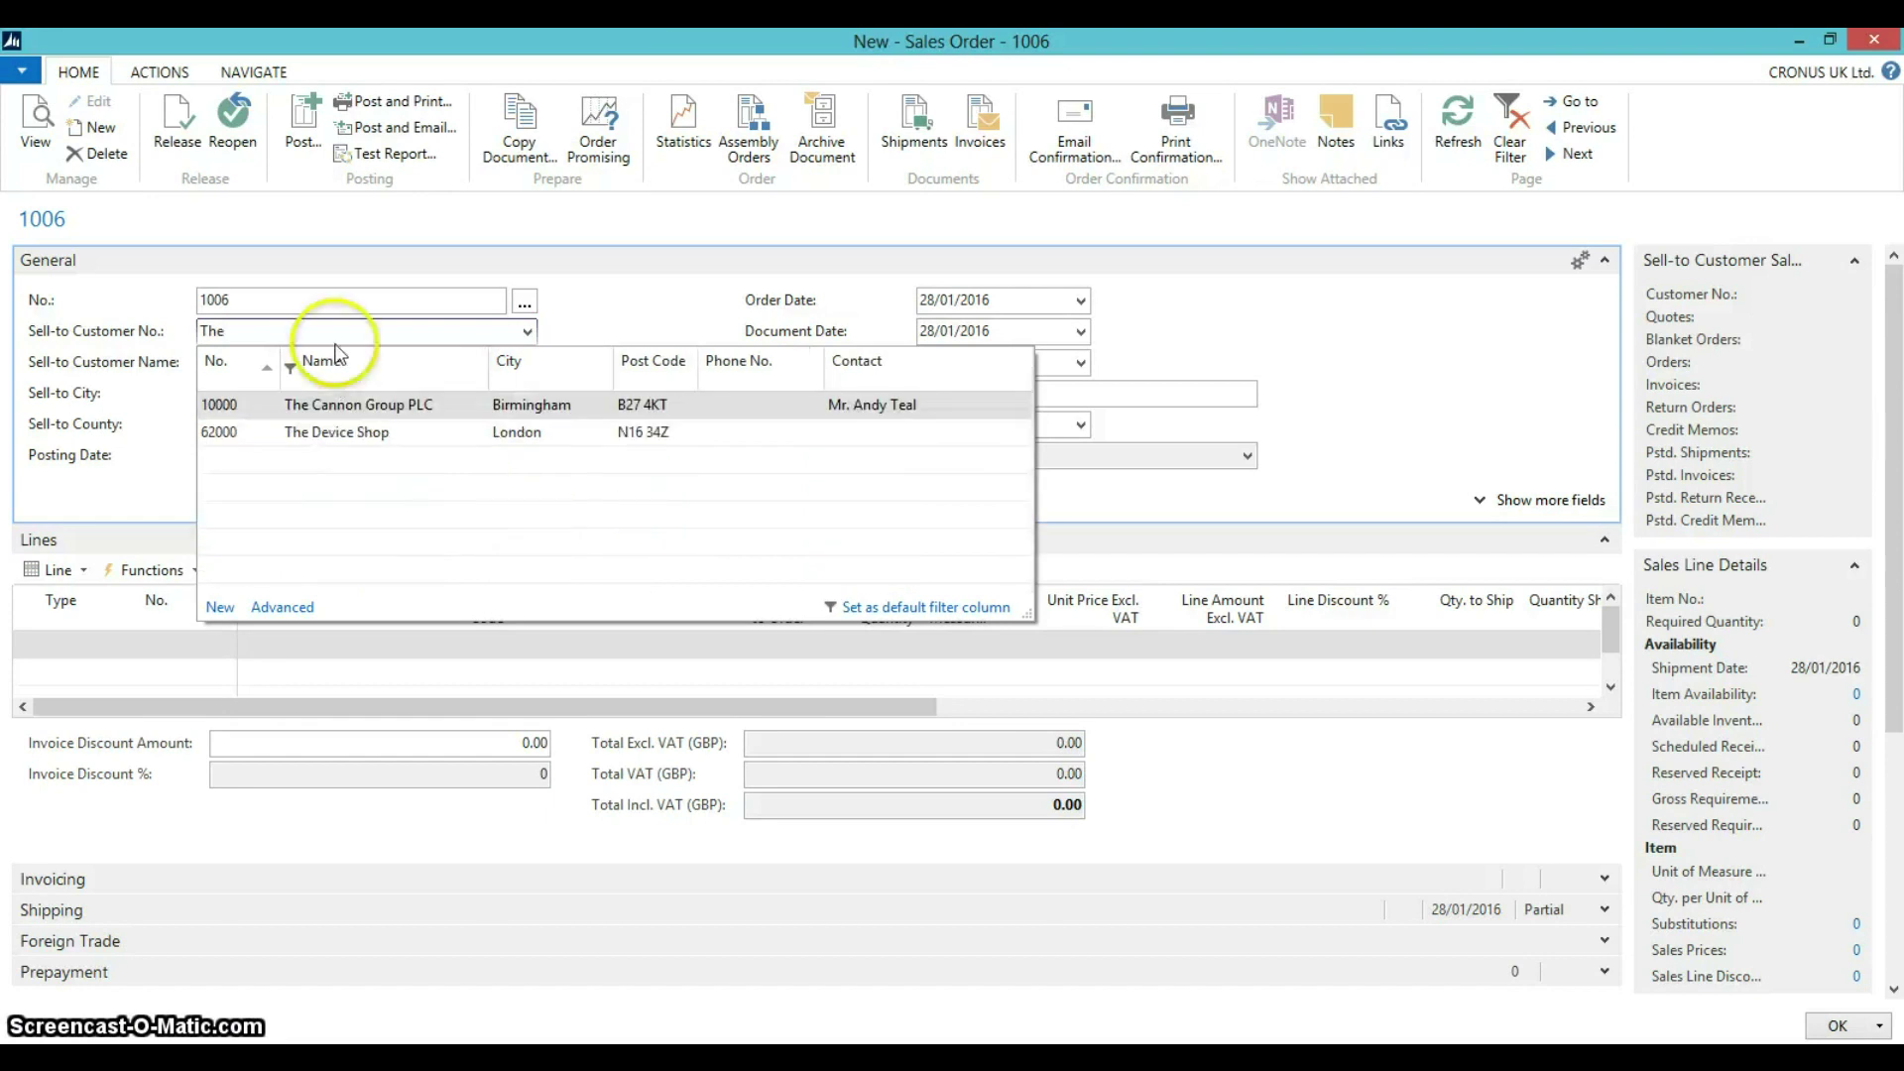
{"action": "left_click", "coordinate": [319, 404]}
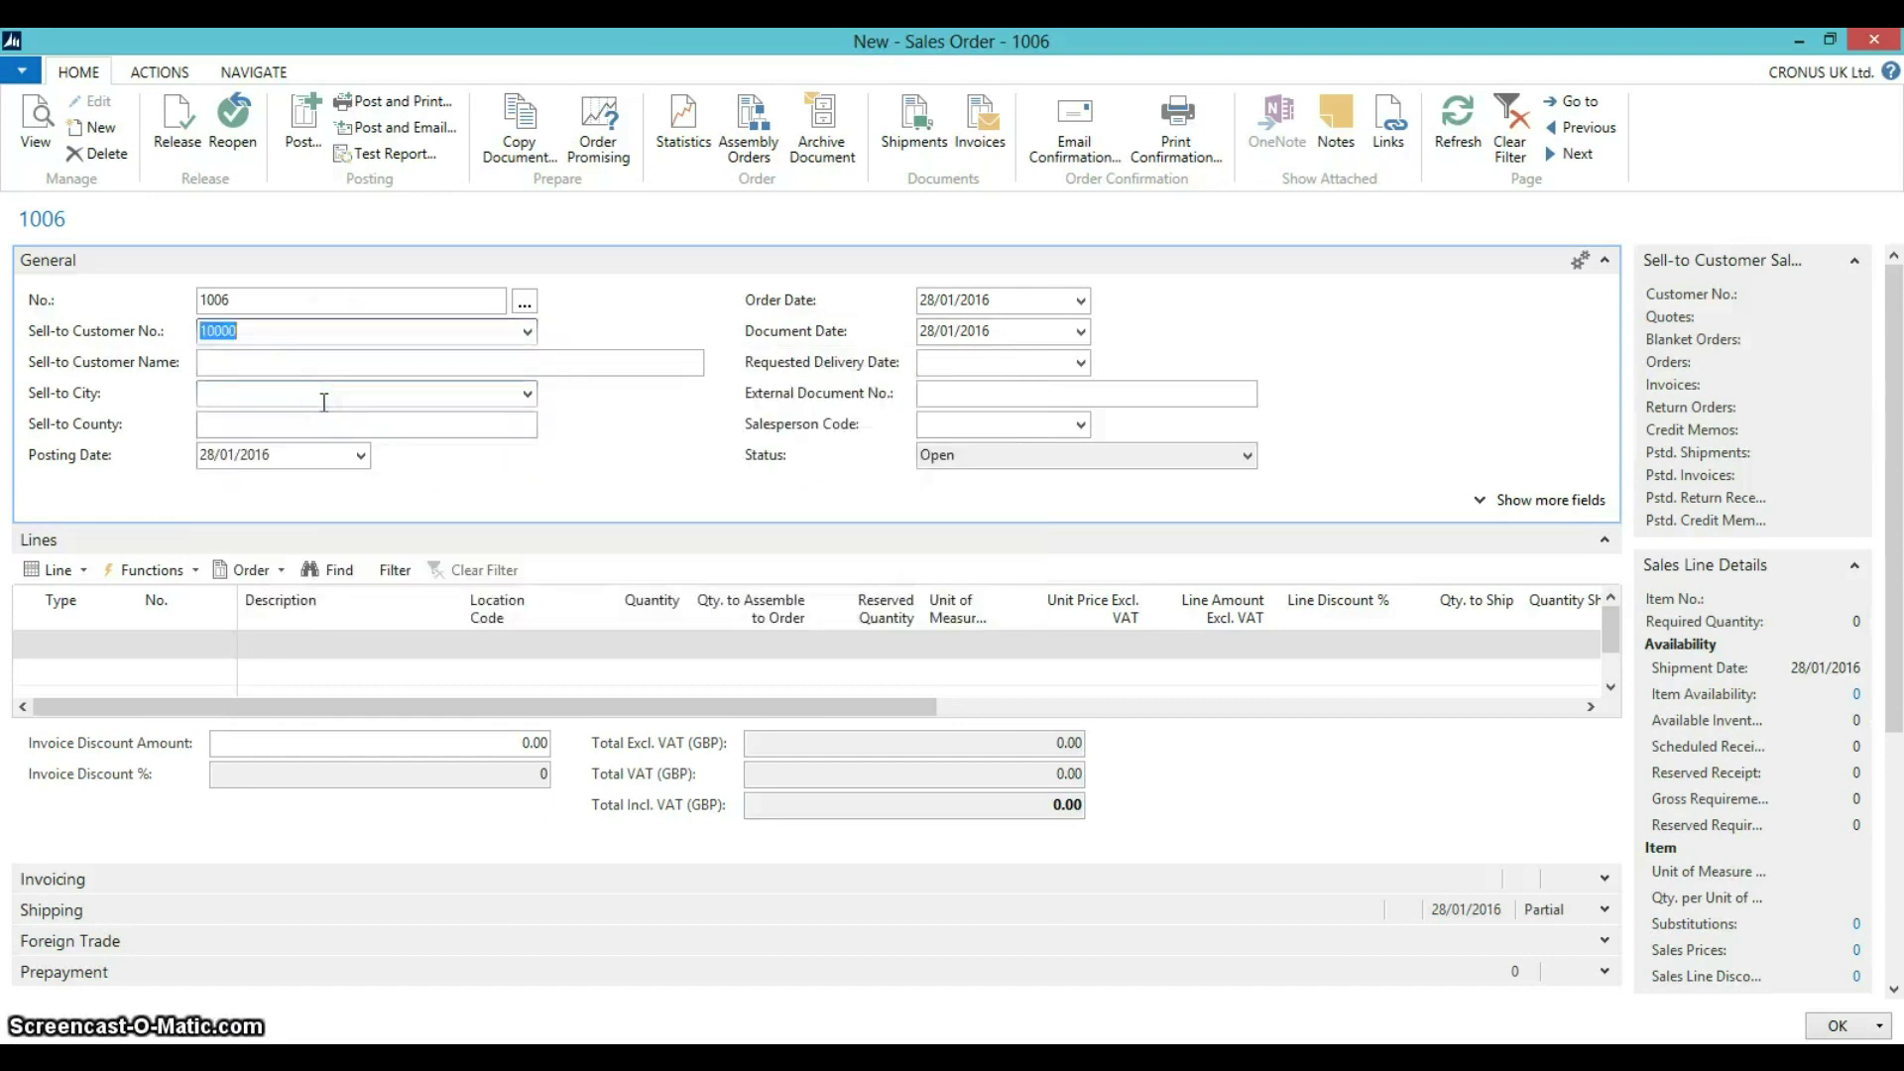
{"action": "key", "text": "Tab"}
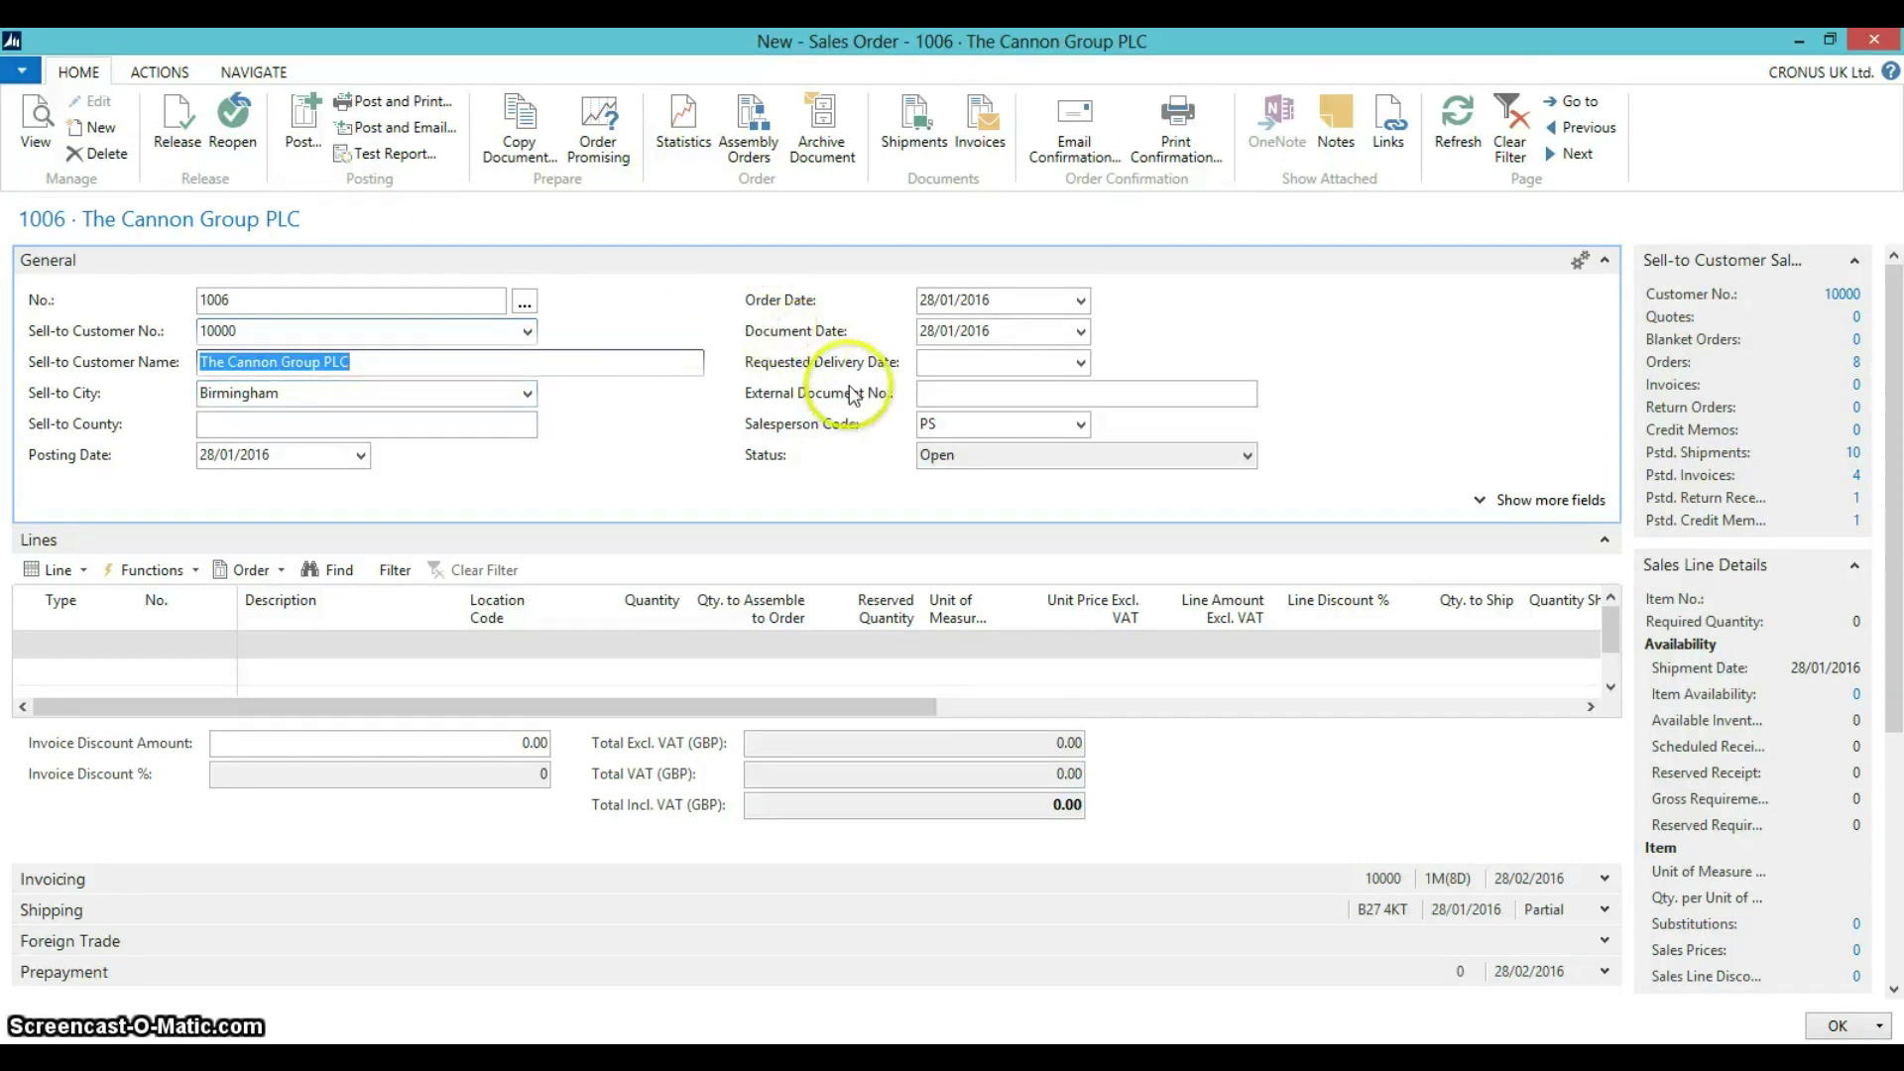
{"action": "left_click", "coordinate": [930, 394]}
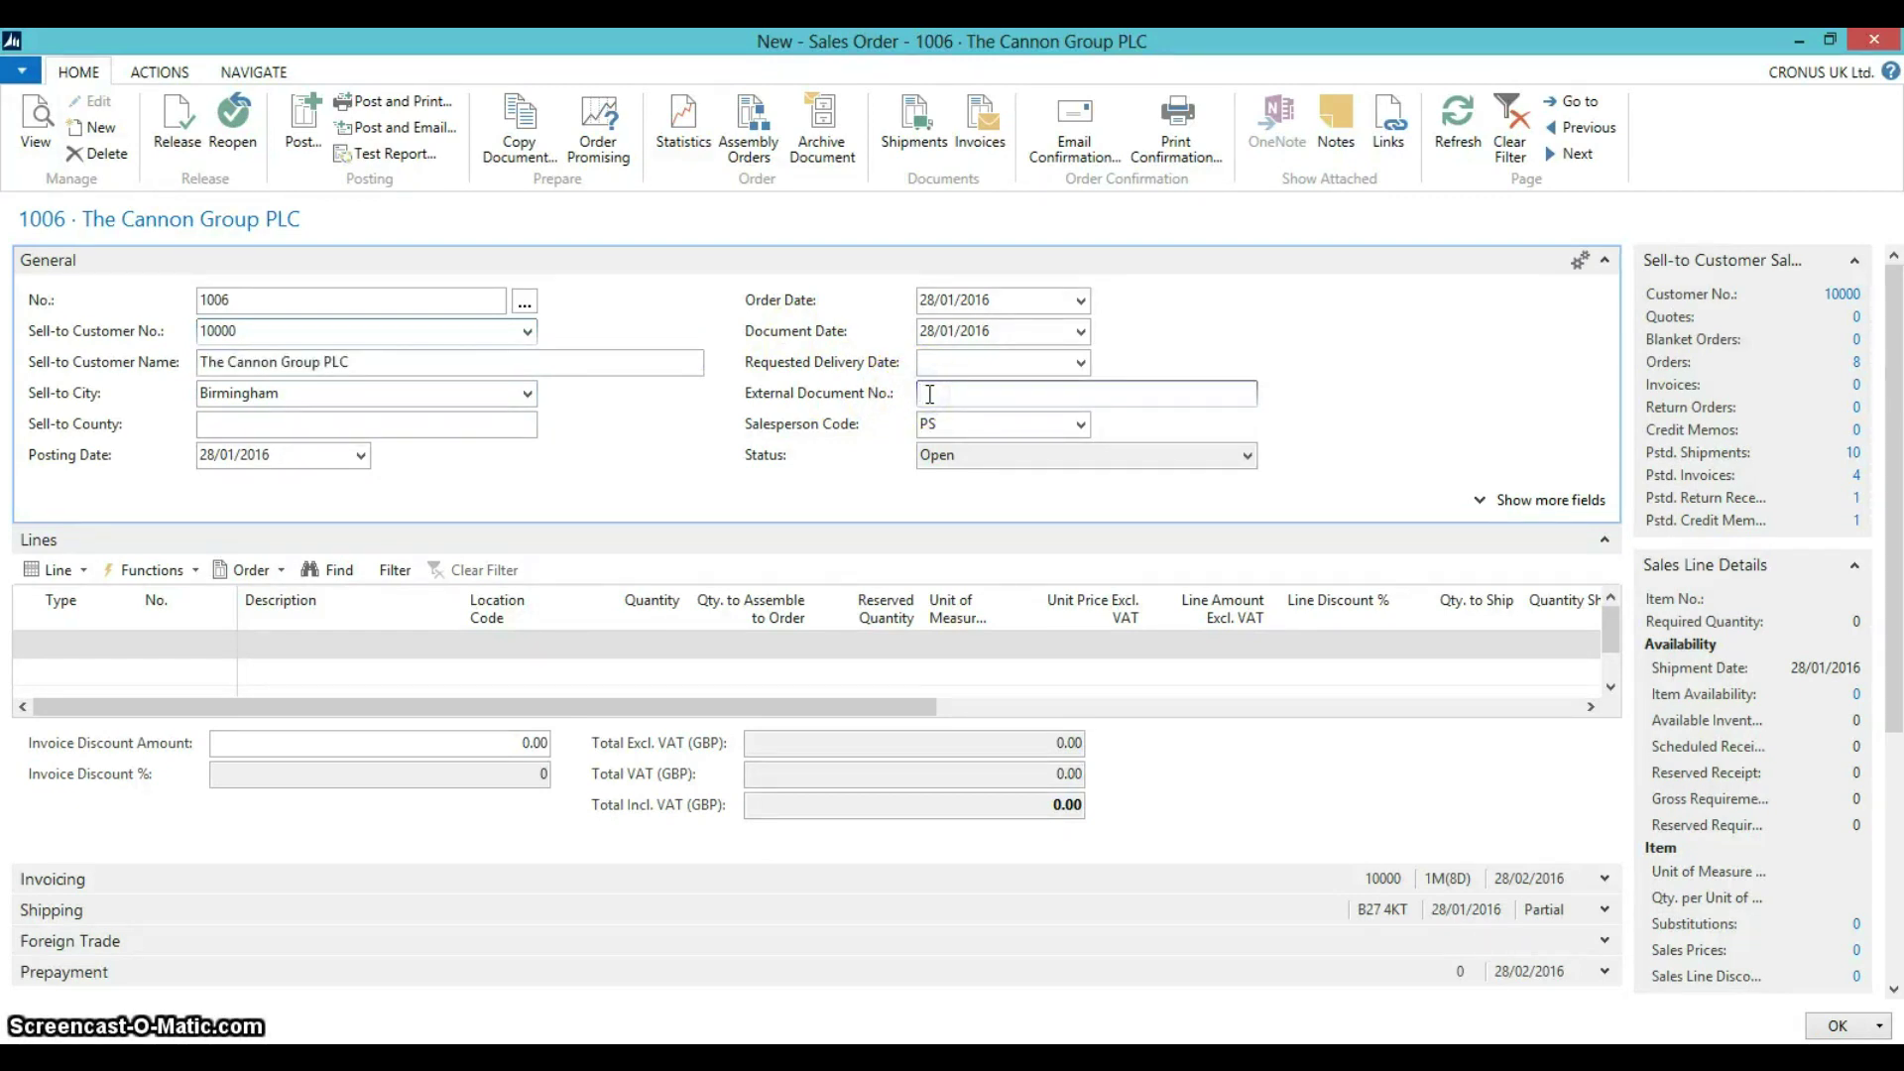
Enter 125567 as the order's external document number
{"action": "type", "text": "125567"}
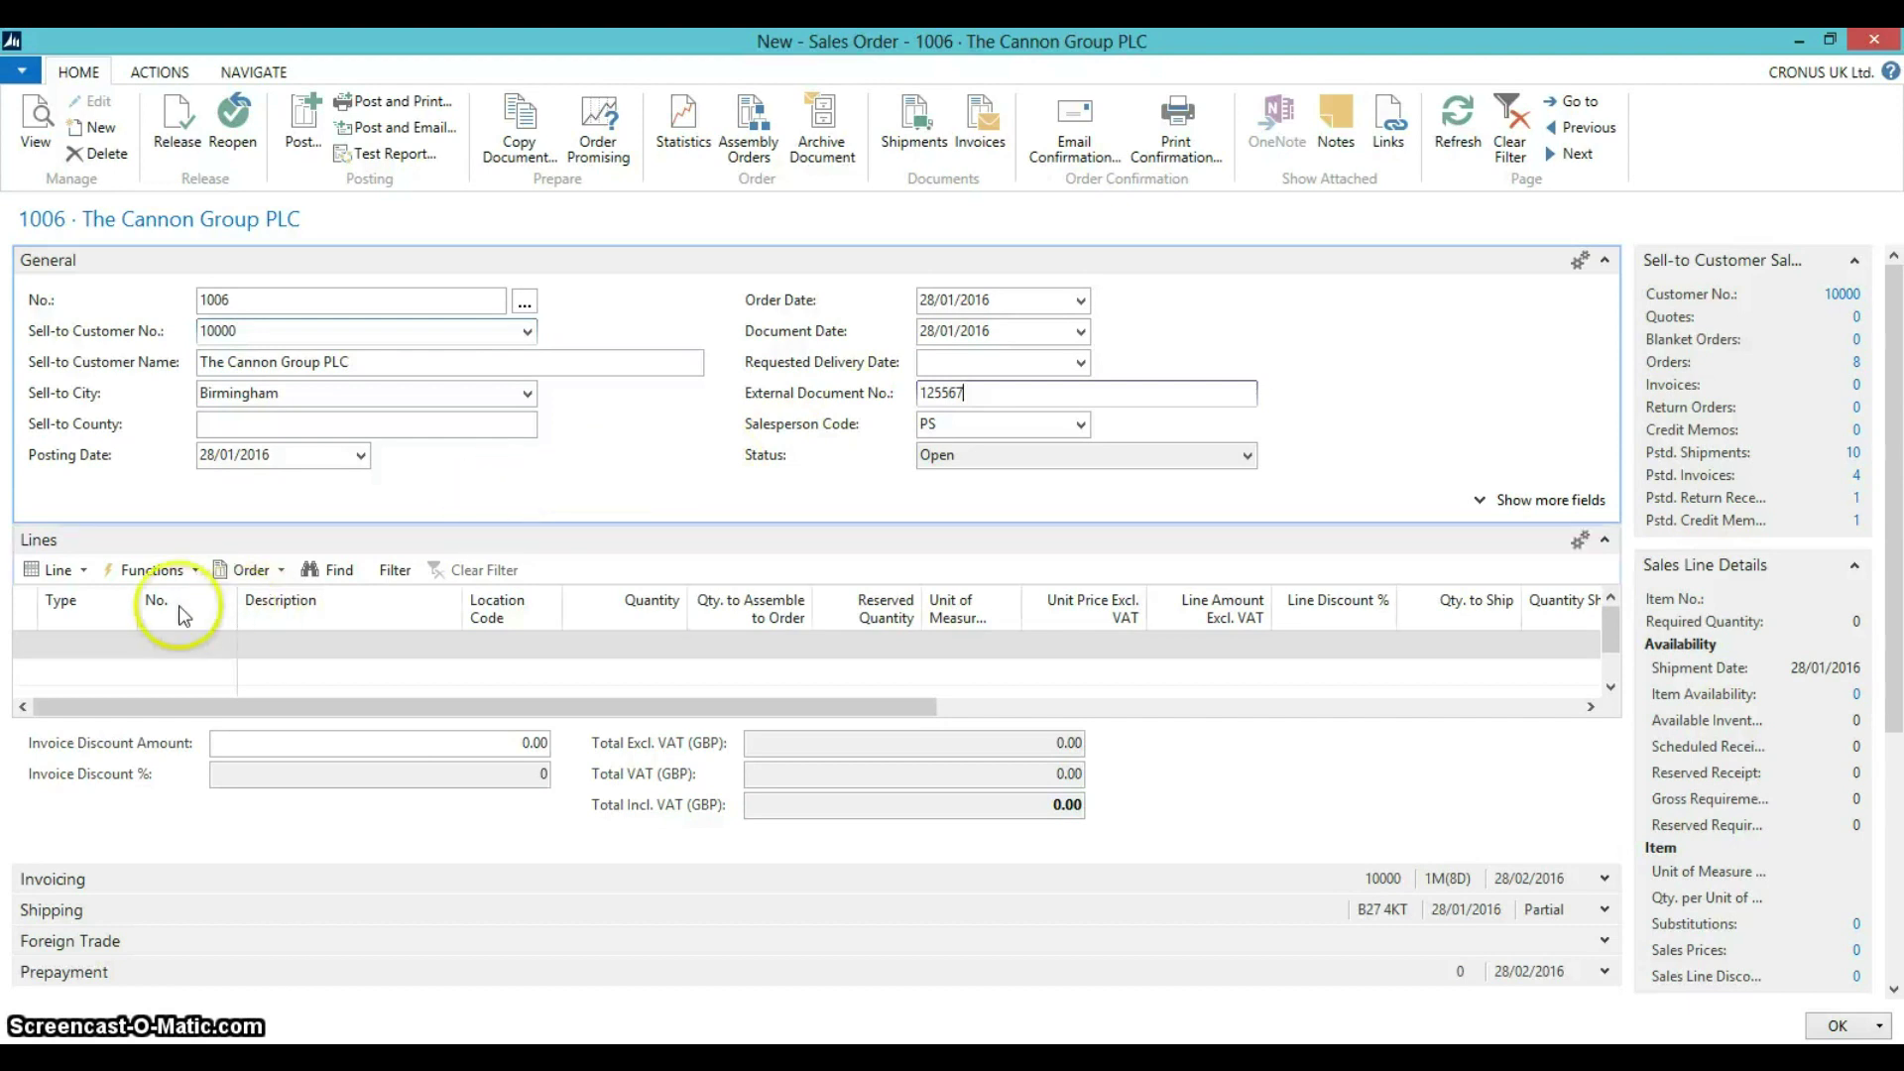
{"action": "left_click", "coordinate": [109, 655]}
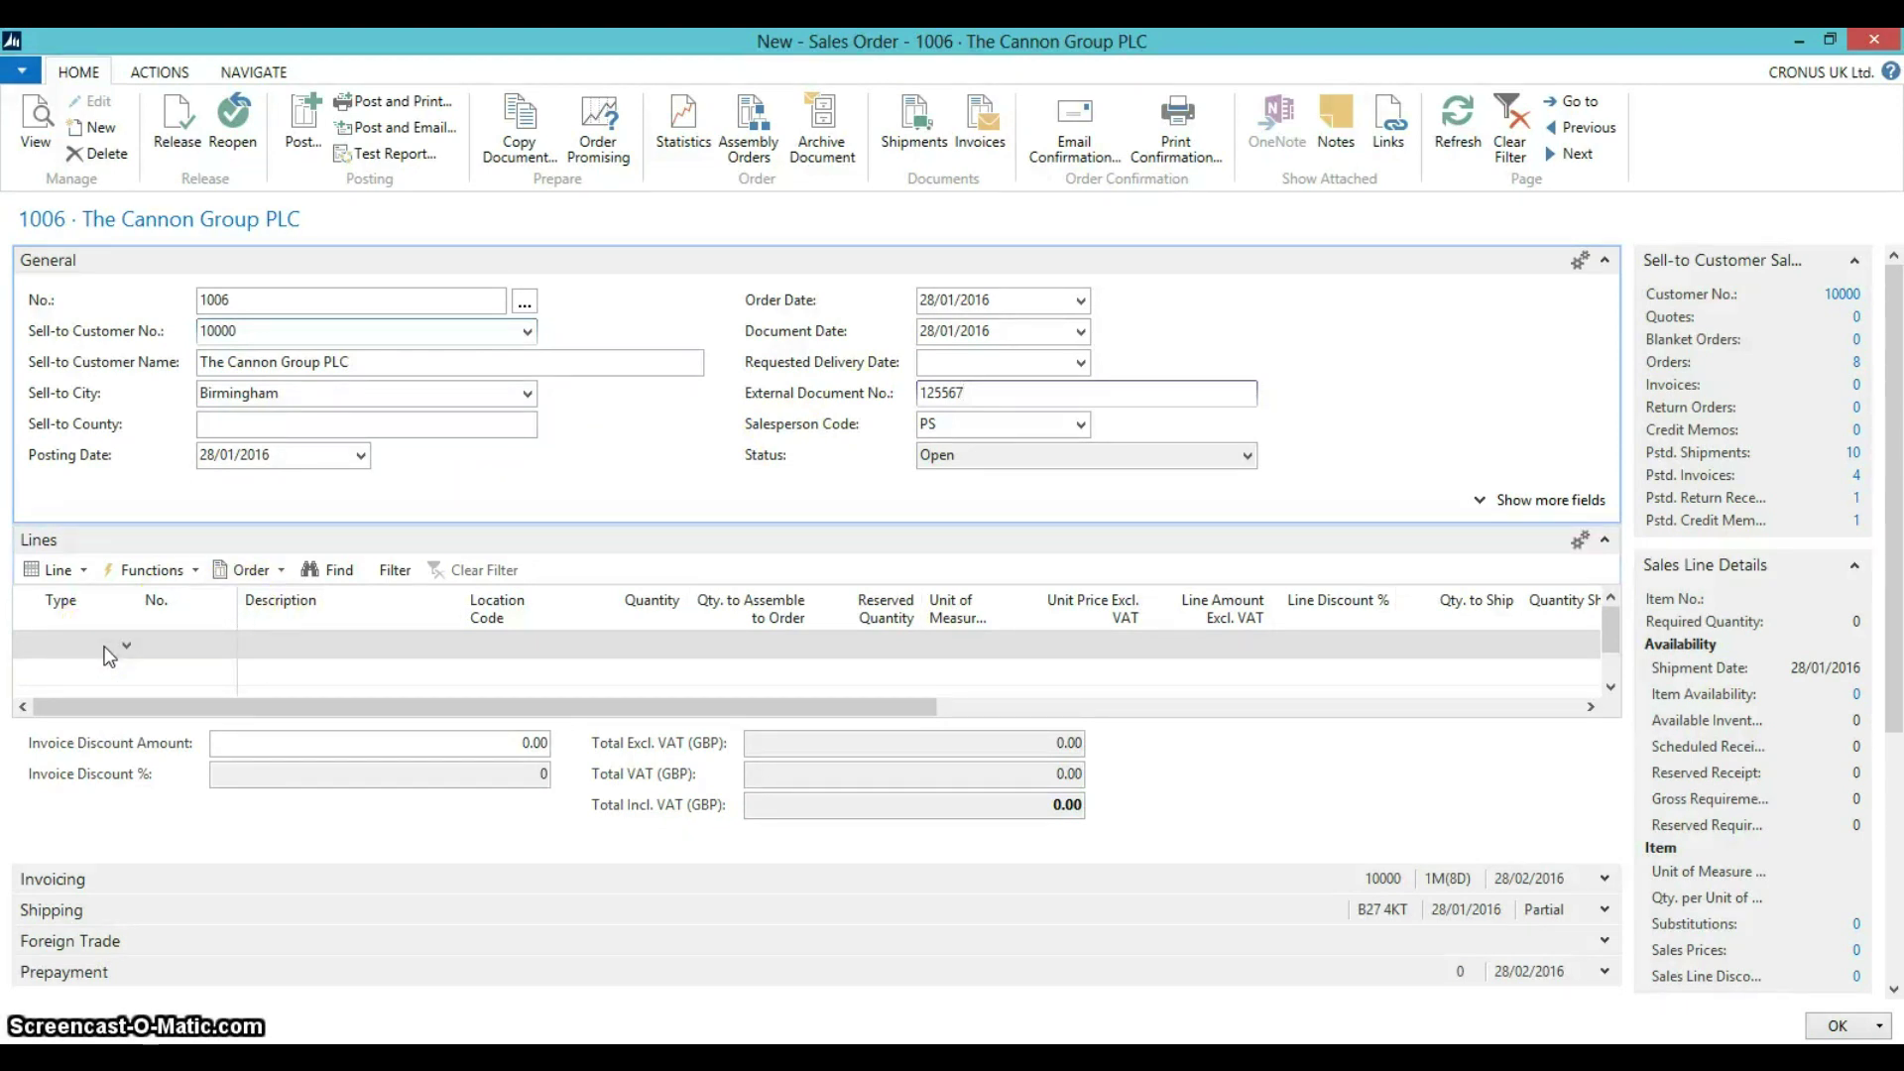
{"action": "left_click", "coordinate": [126, 647]}
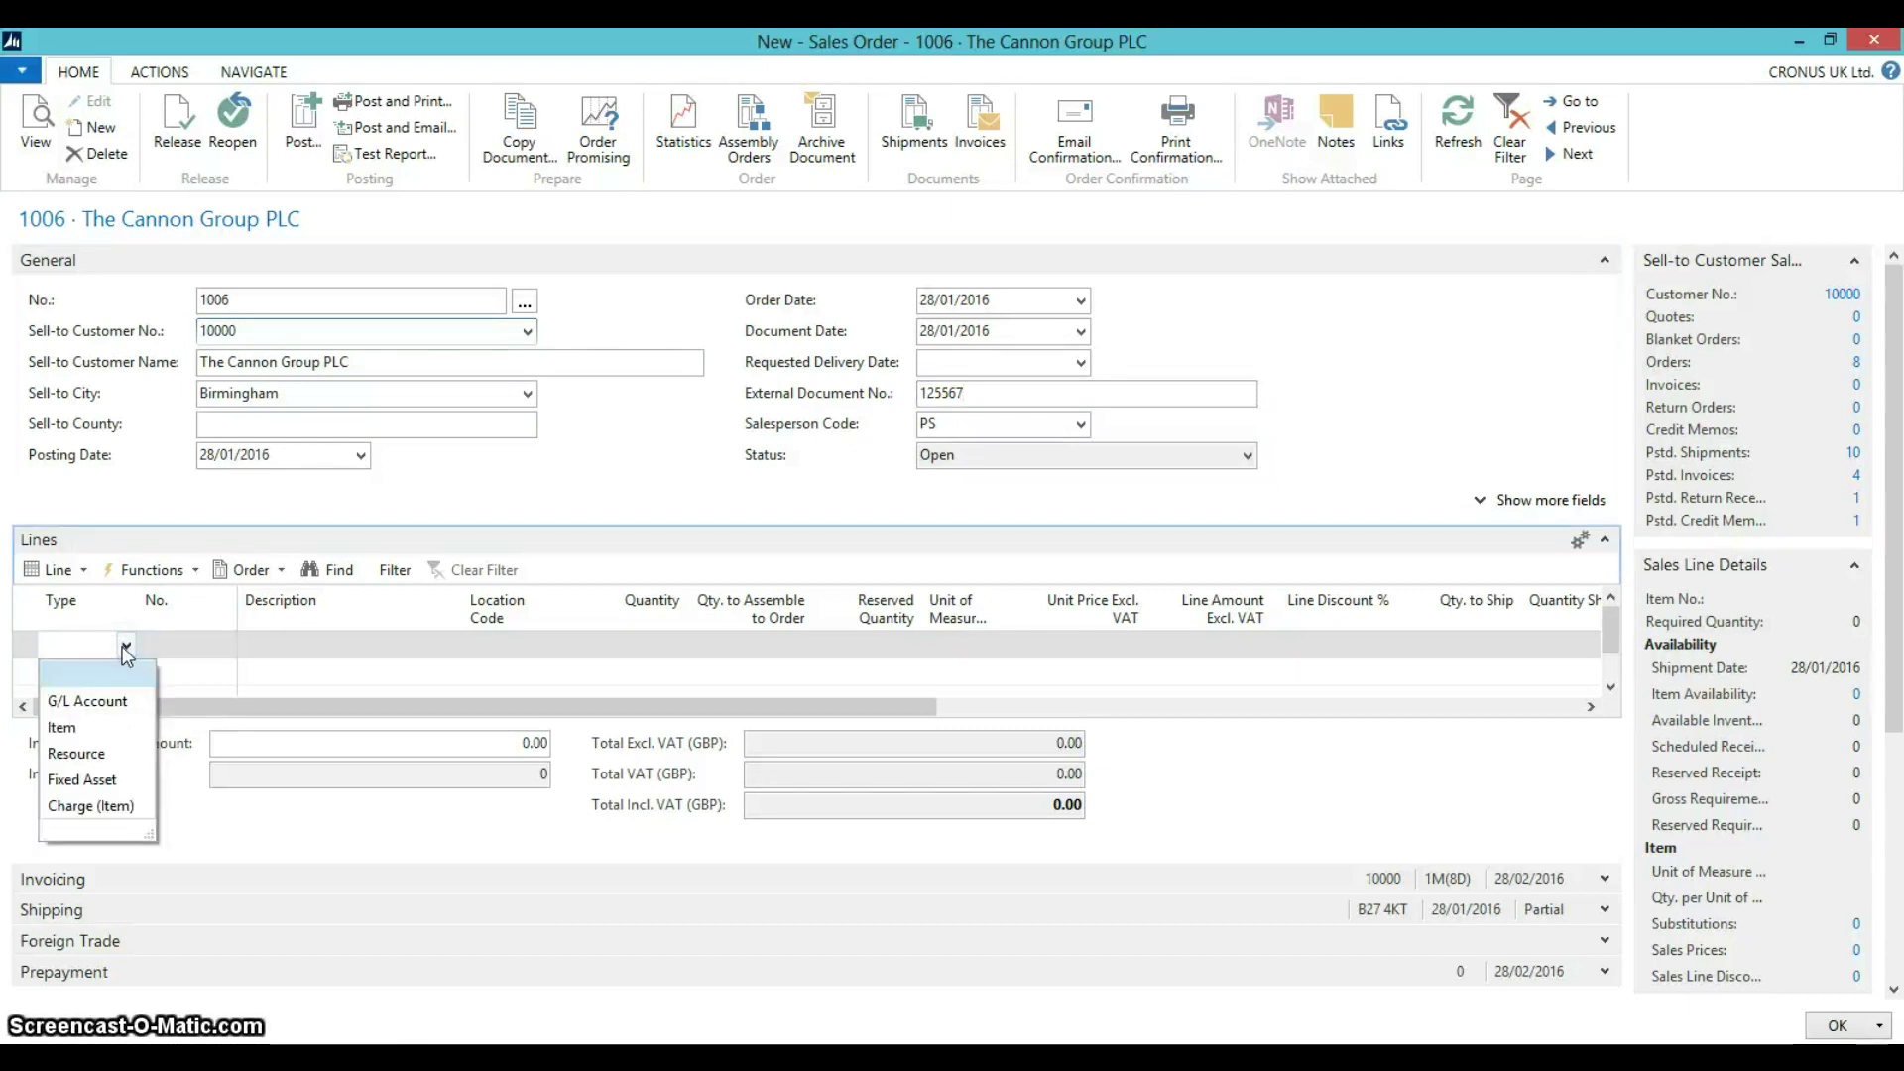
Add an item line for 2 units of 1996-S ATLANTA Whiteboard, base, found by filtering descriptions on 'AT'
{"action": "left_click", "coordinate": [61, 726]}
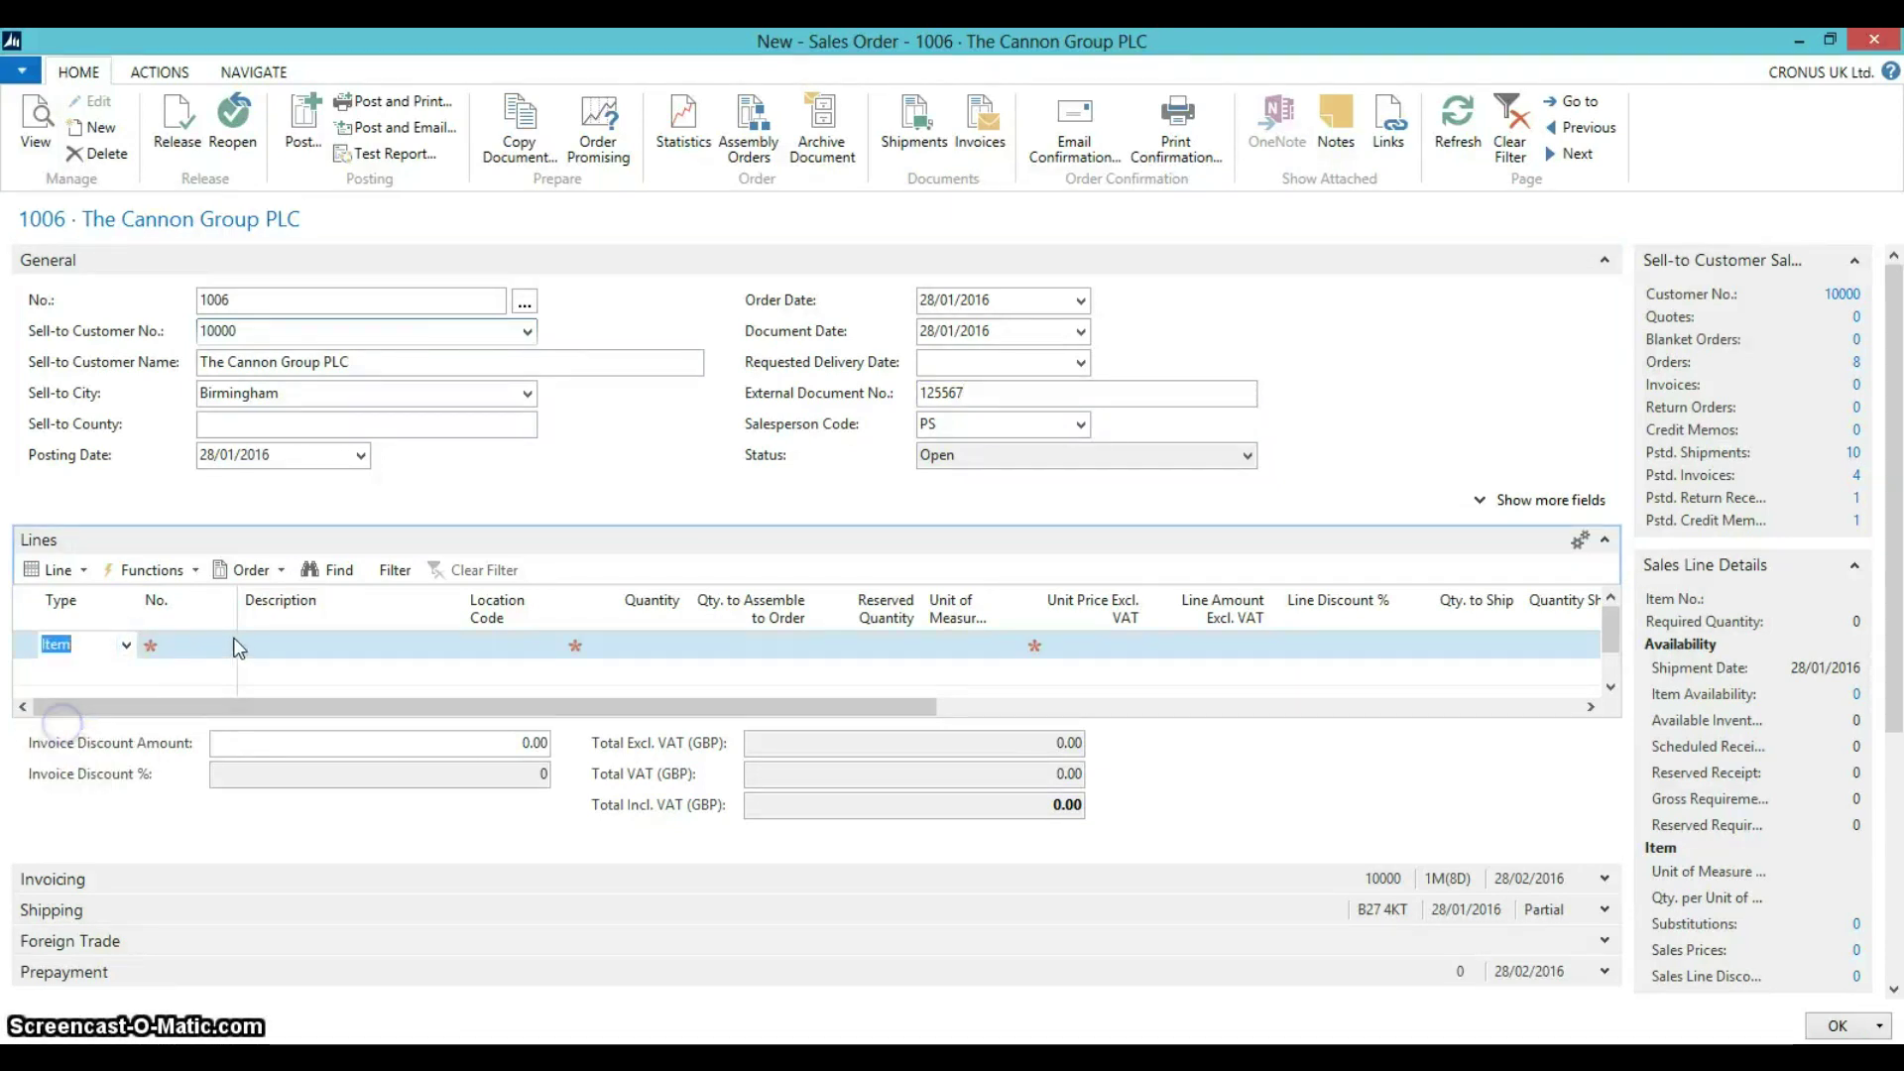
{"action": "left_click", "coordinate": [224, 646]}
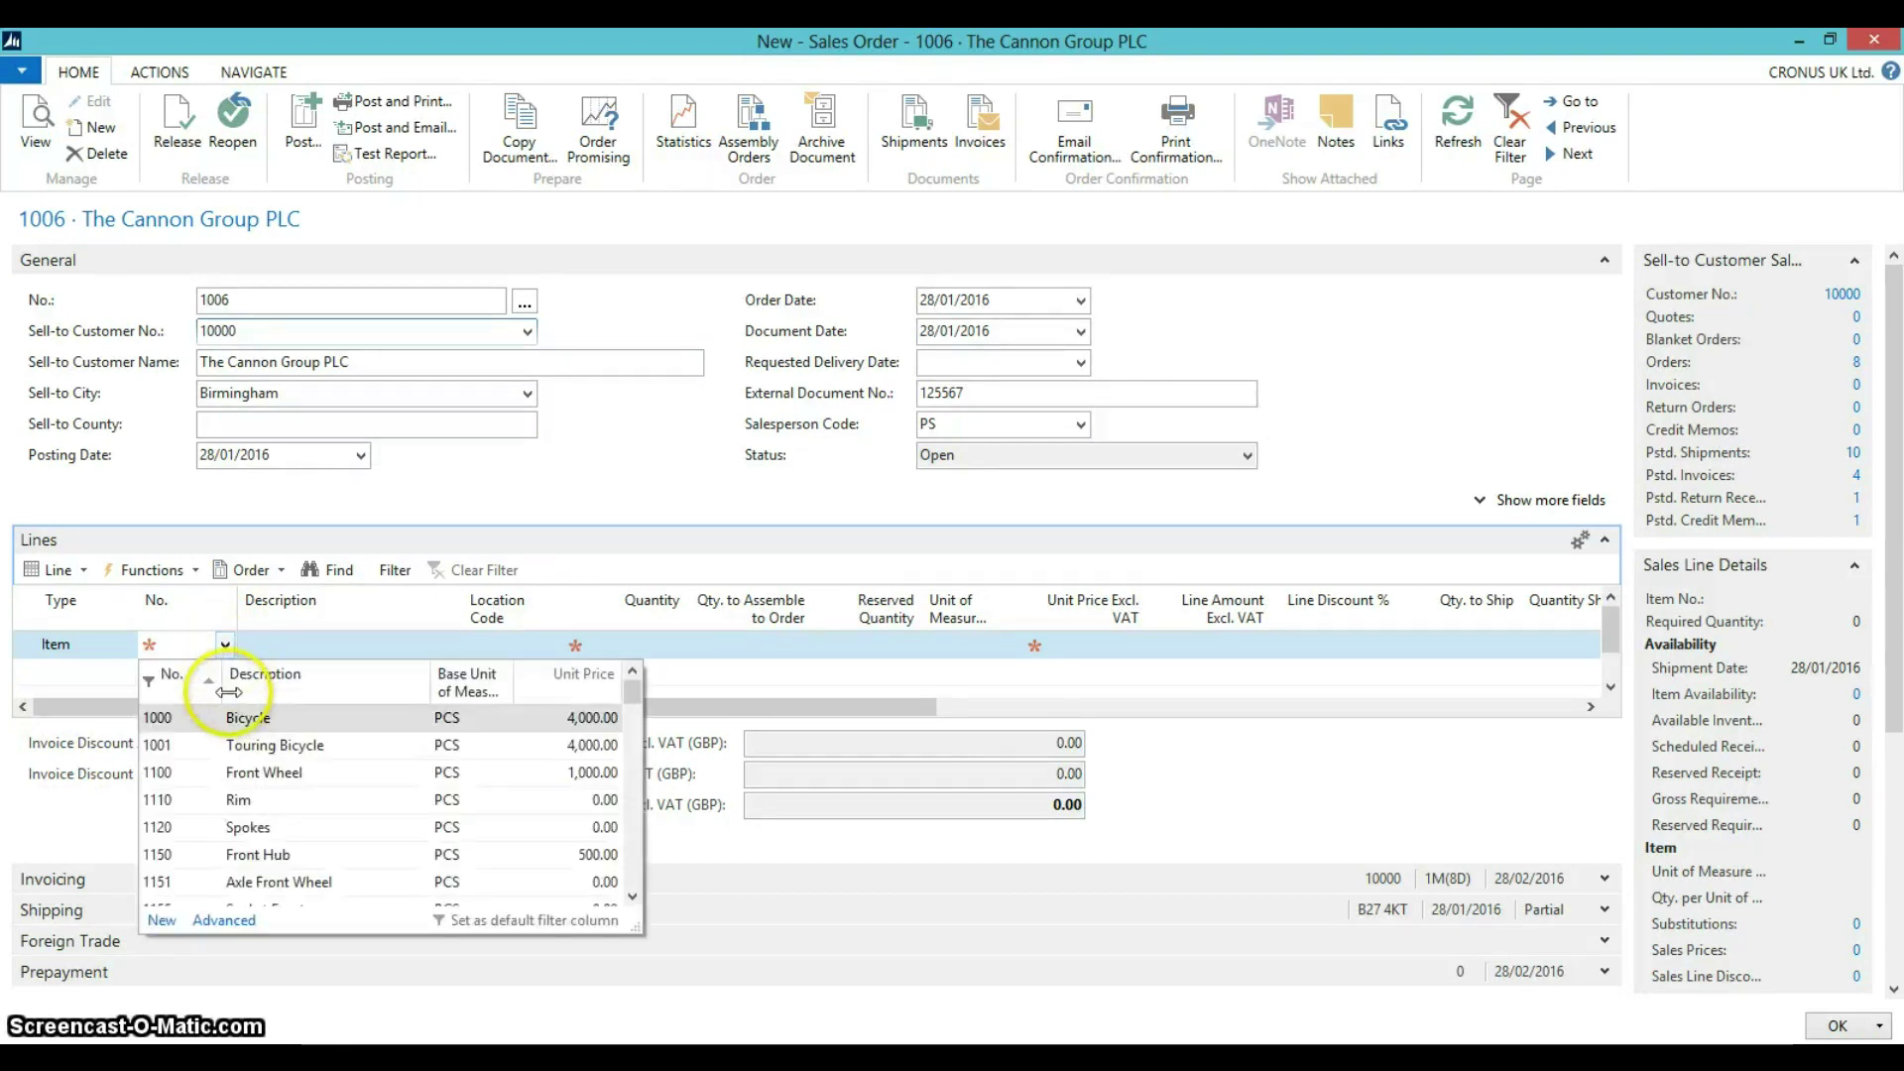
{"action": "left_click", "coordinate": [243, 682]}
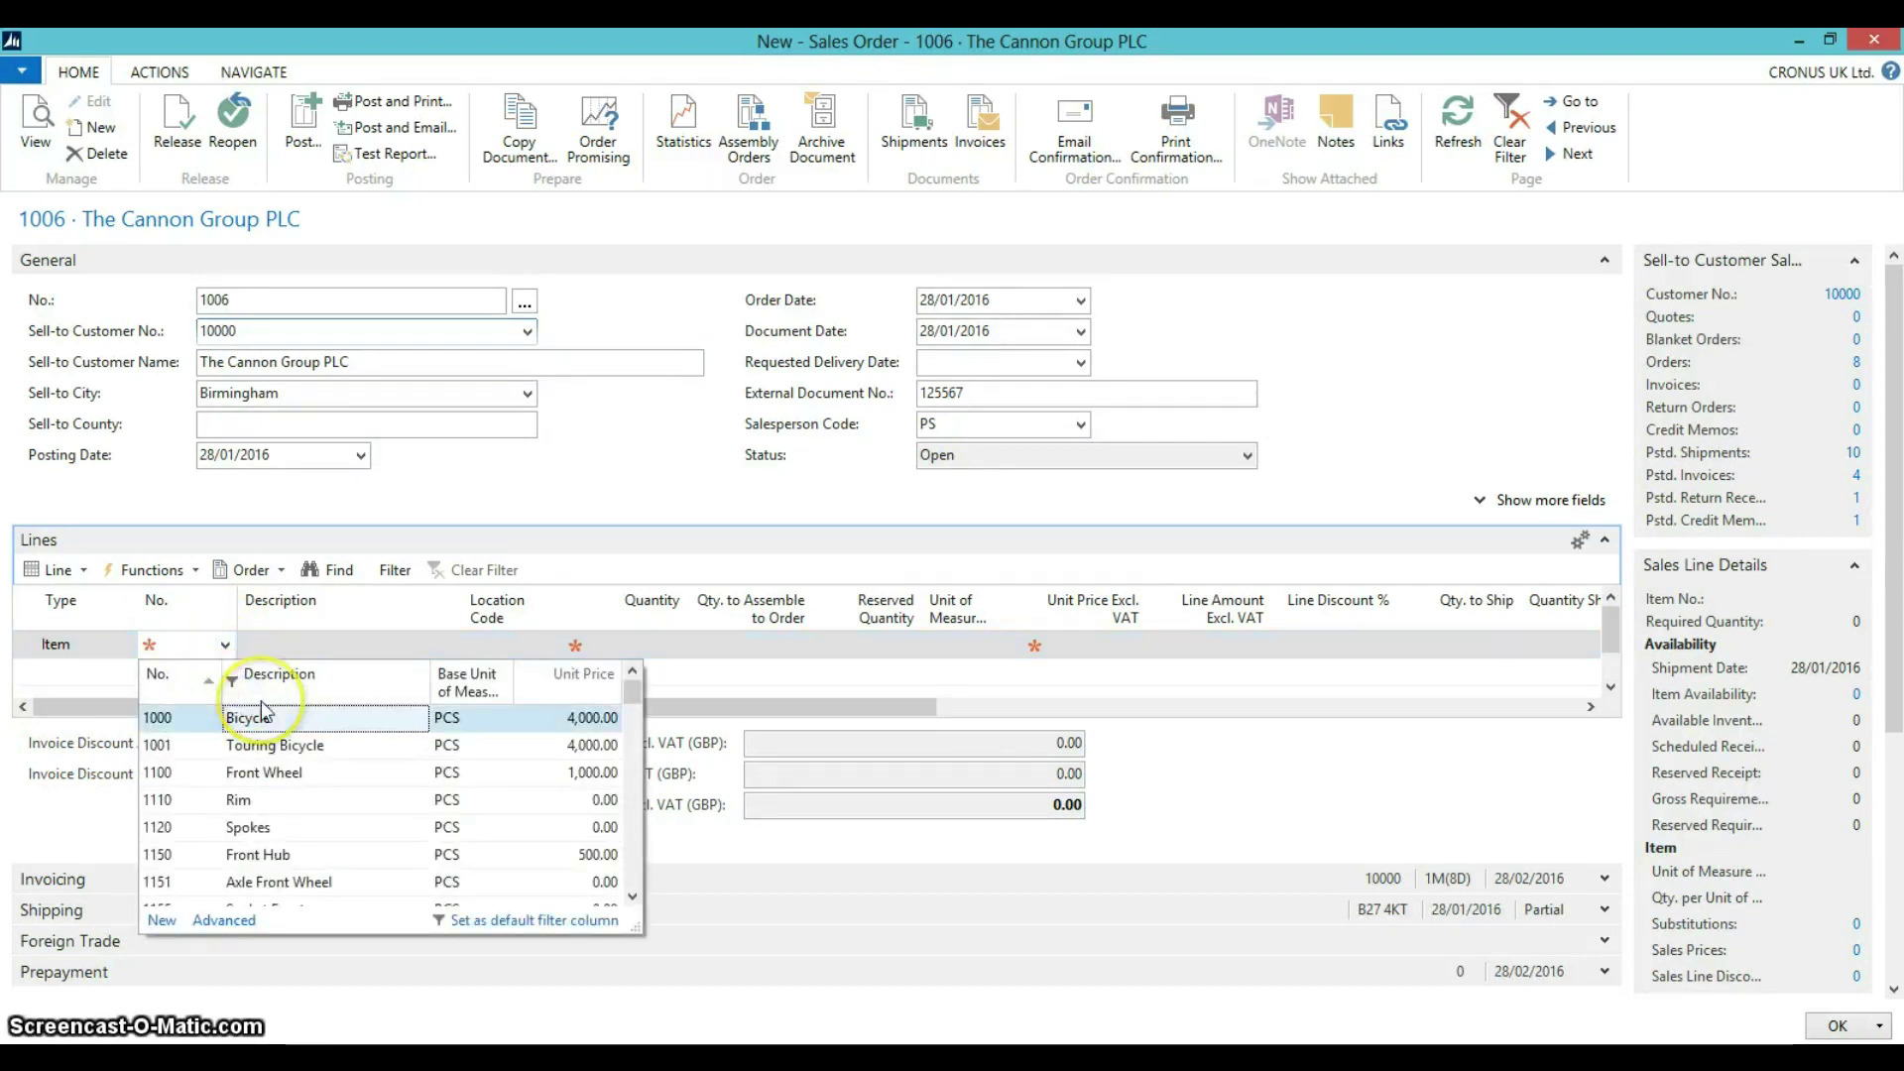
{"action": "type", "text": "AT"}
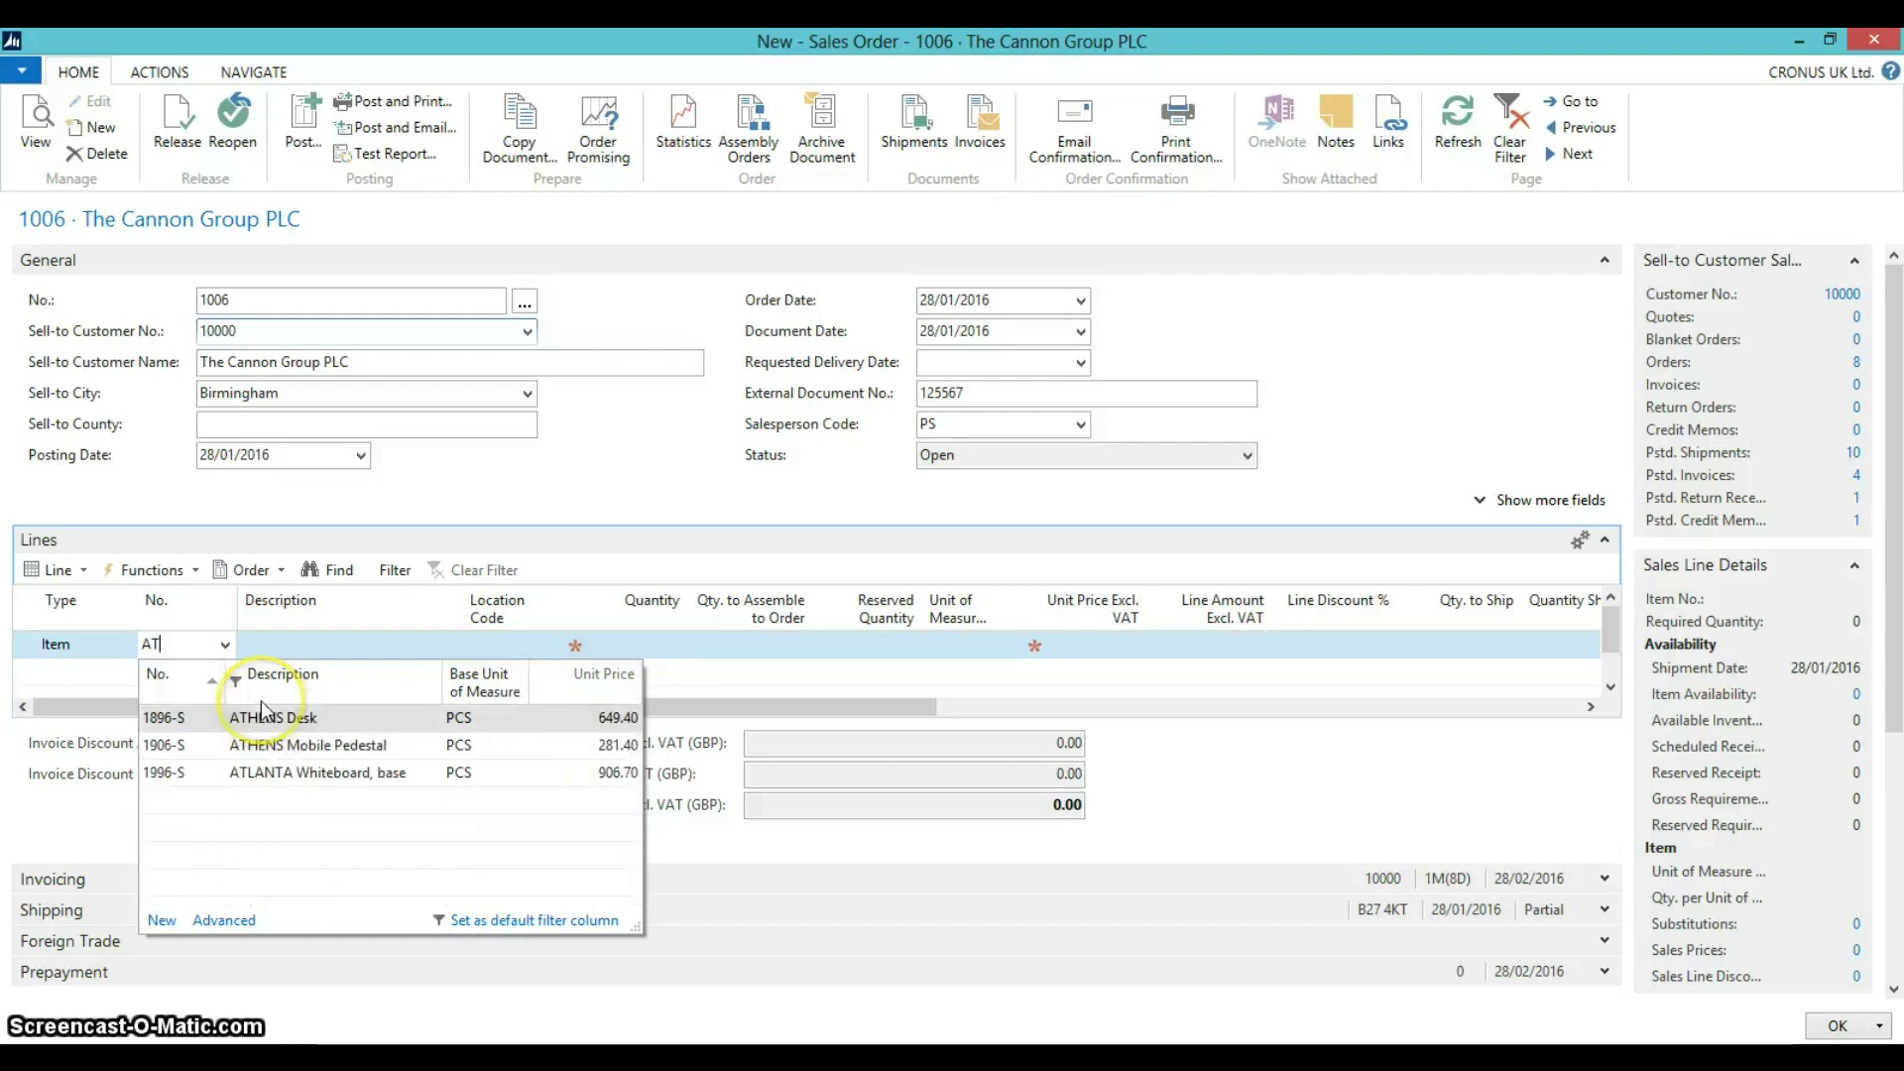
{"action": "left_click", "coordinate": [297, 773]}
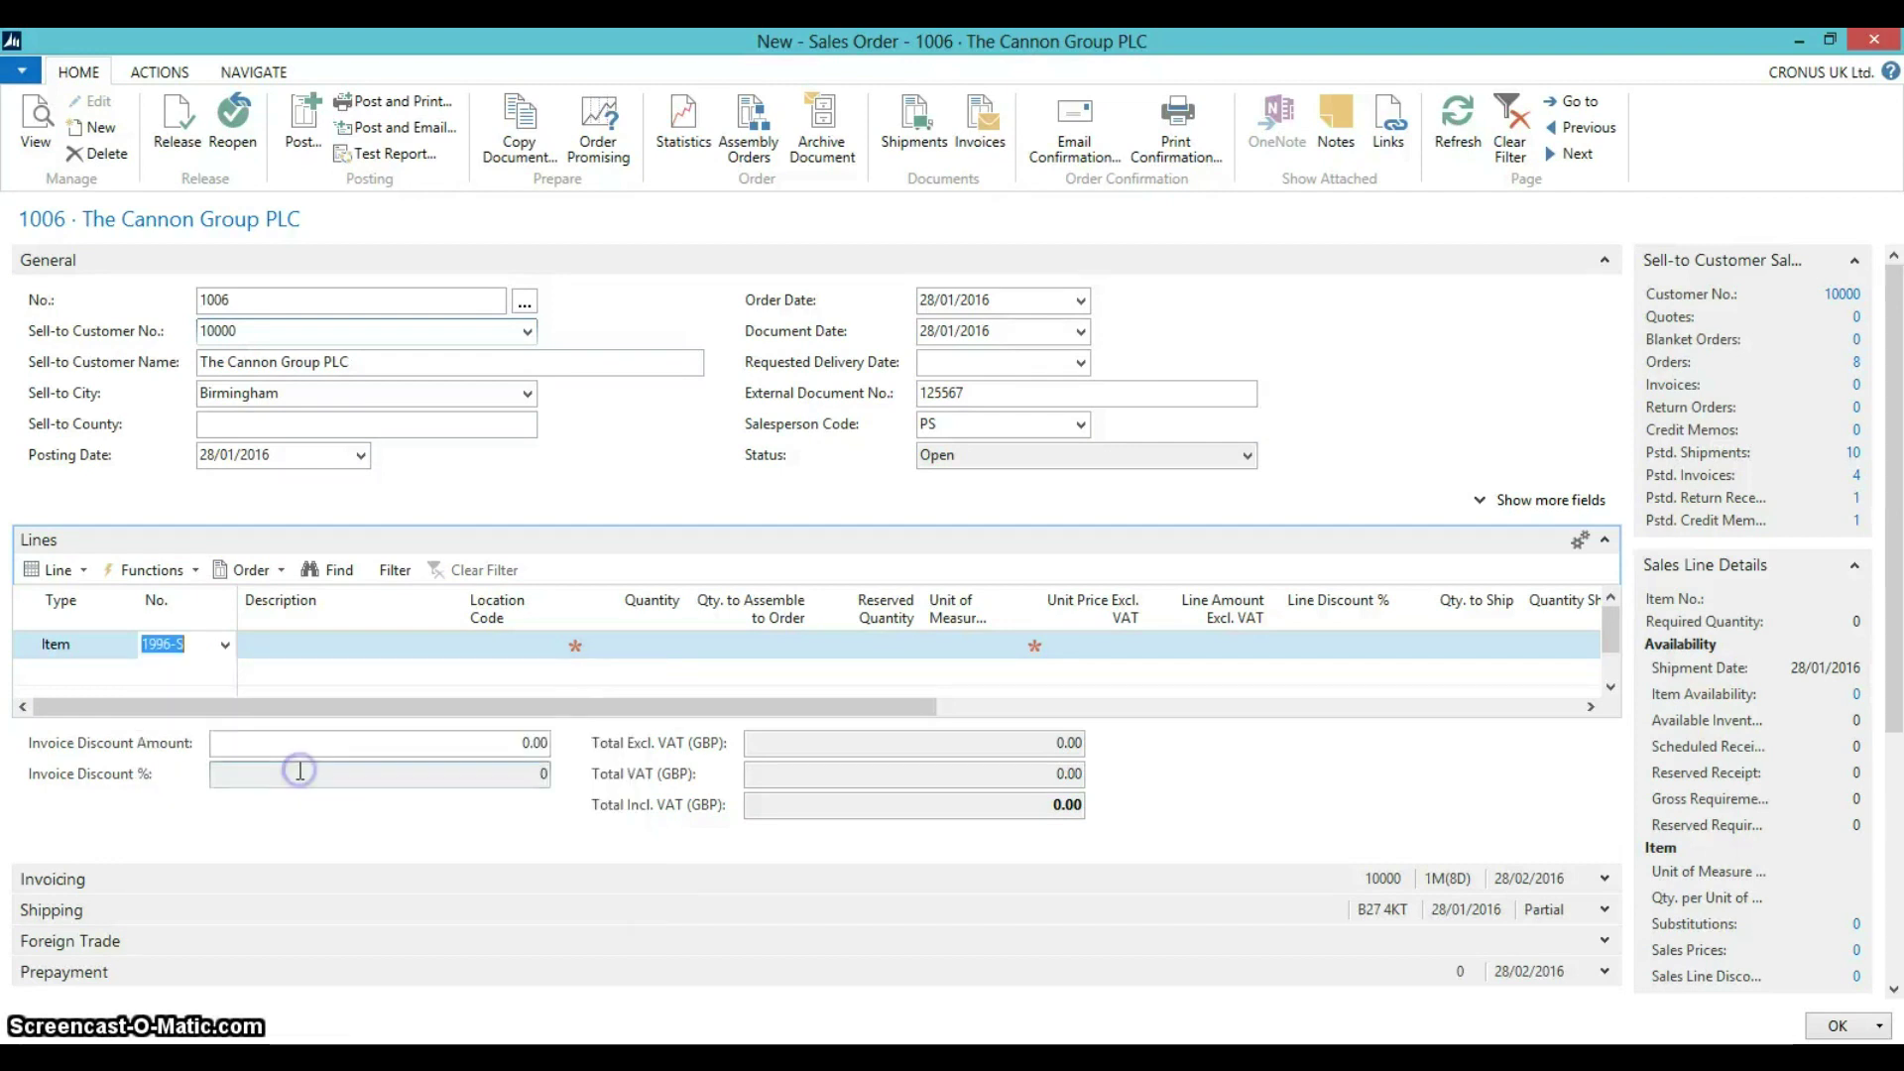
{"action": "key", "text": "Tab"}
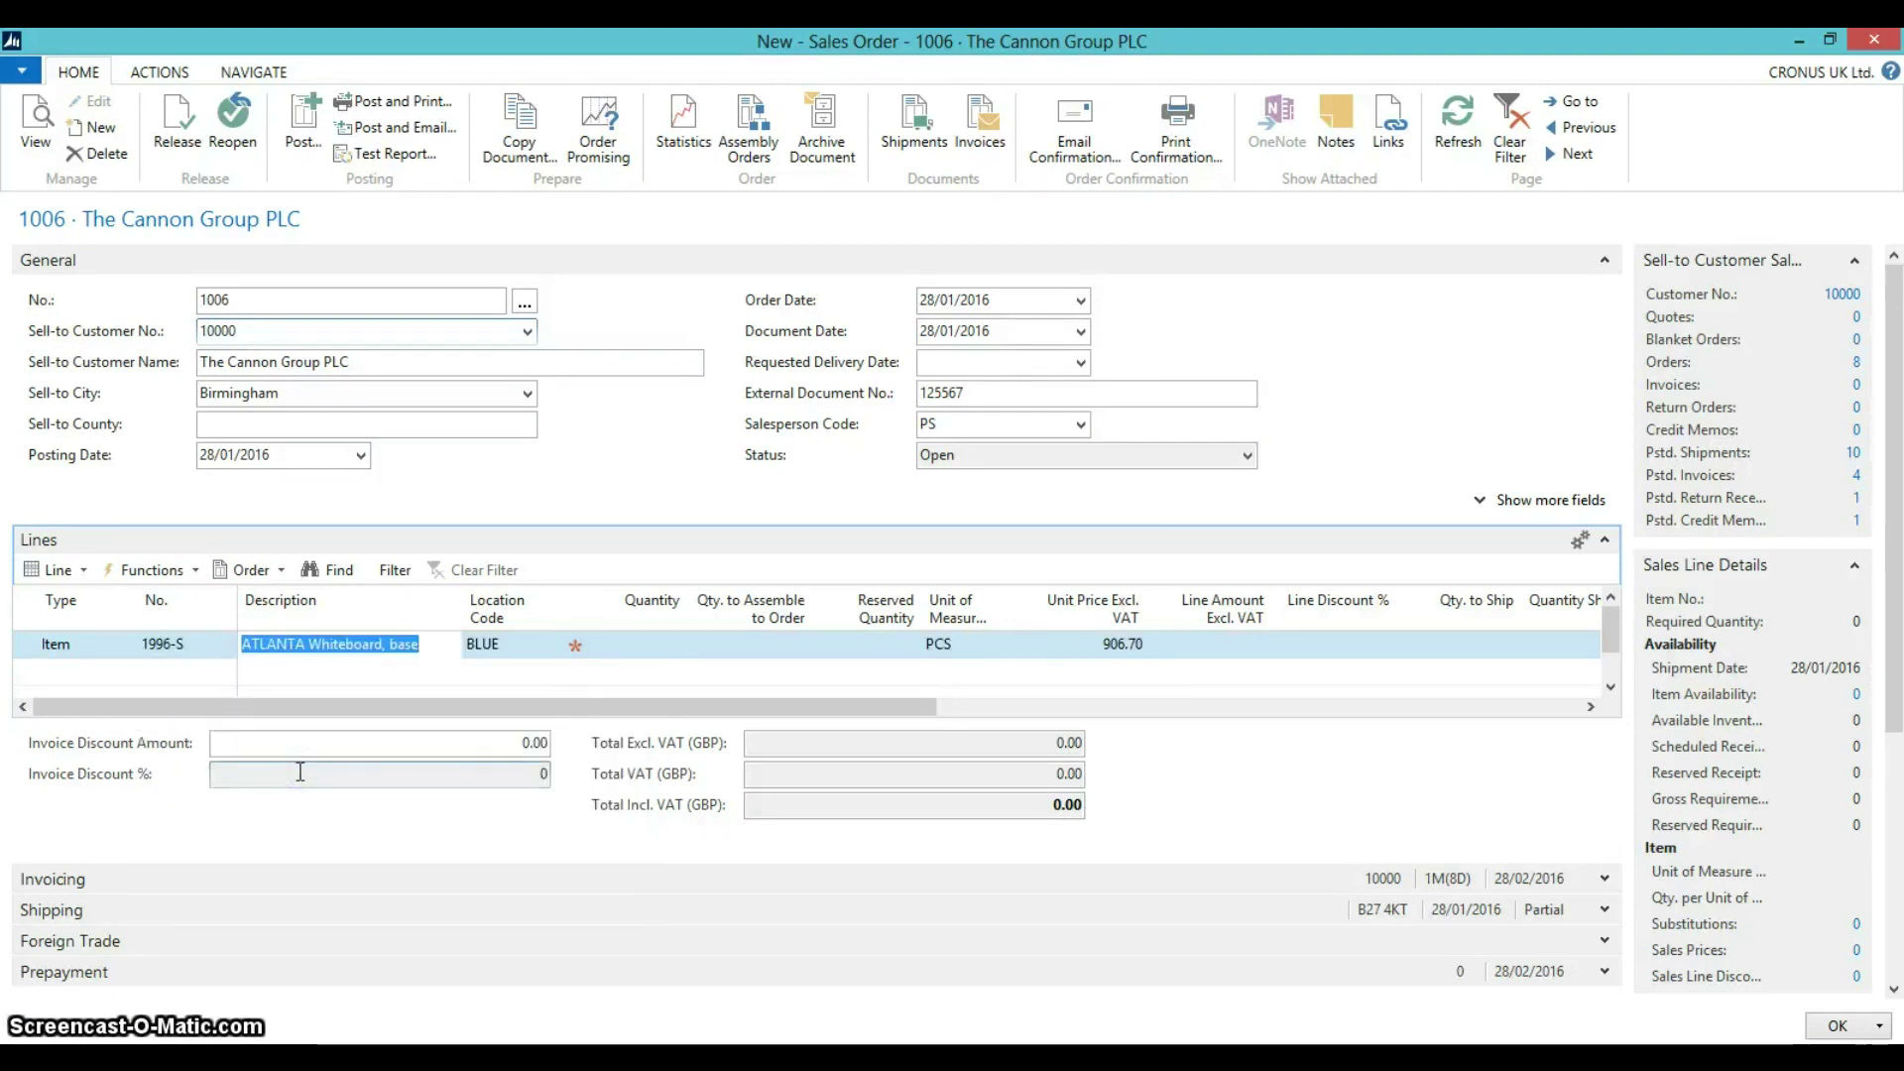
{"action": "key", "text": "Tab"}
{"action": "key", "text": "Tab"}
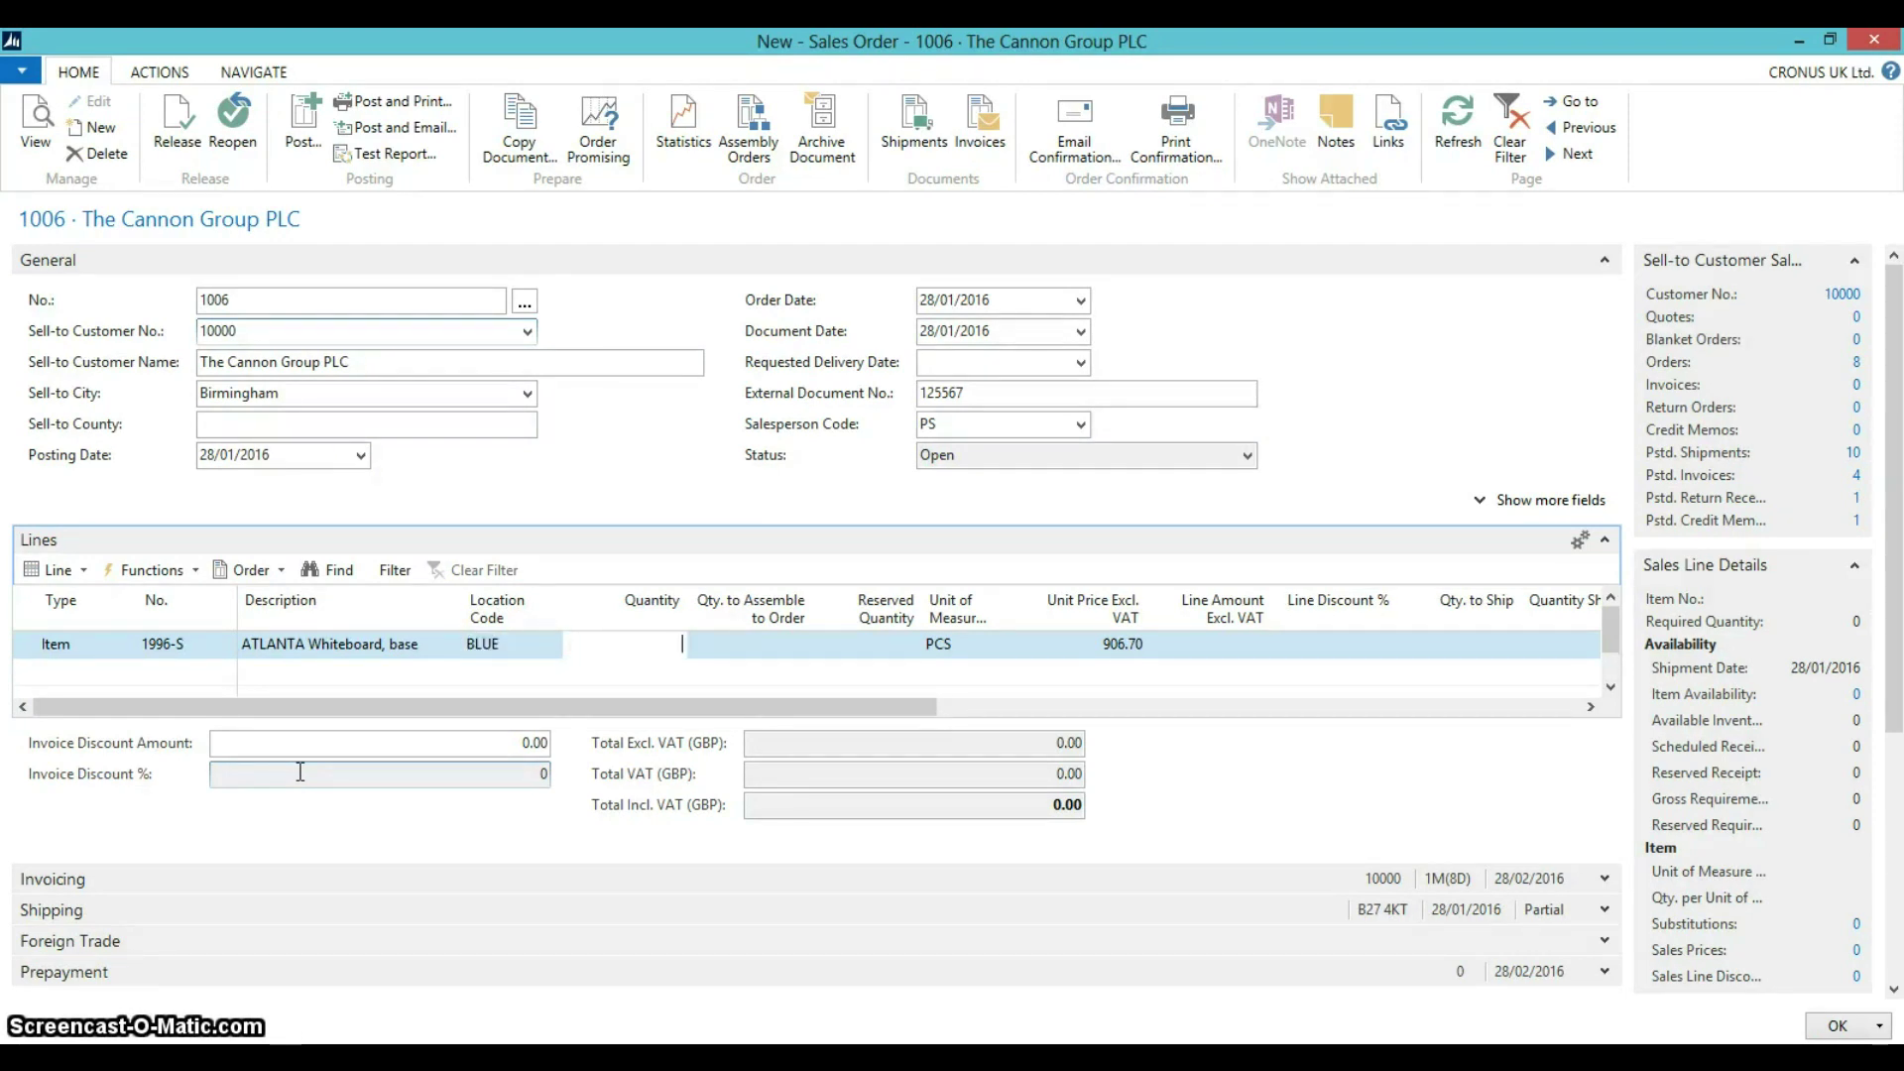
{"action": "type", "text": "2"}
{"action": "key", "text": "Tab"}
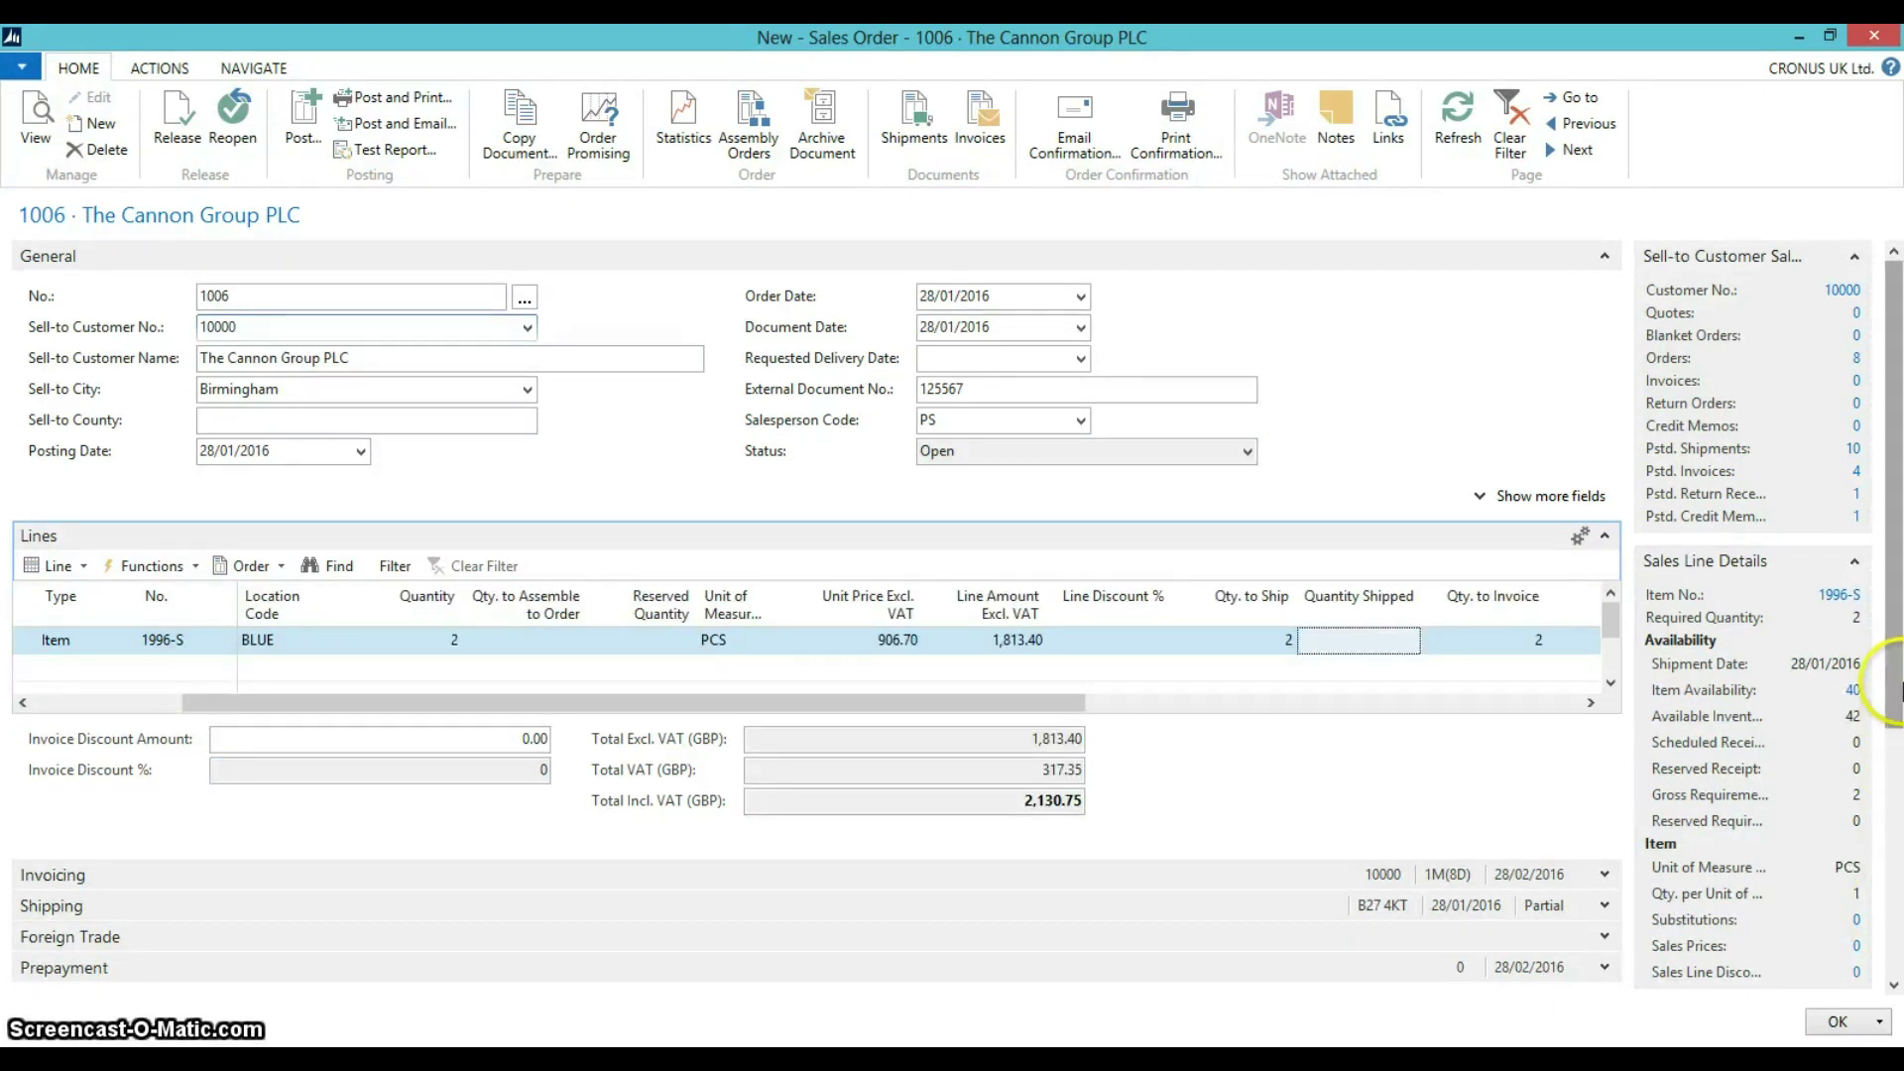
{"action": "left_click", "coordinate": [1846, 692]}
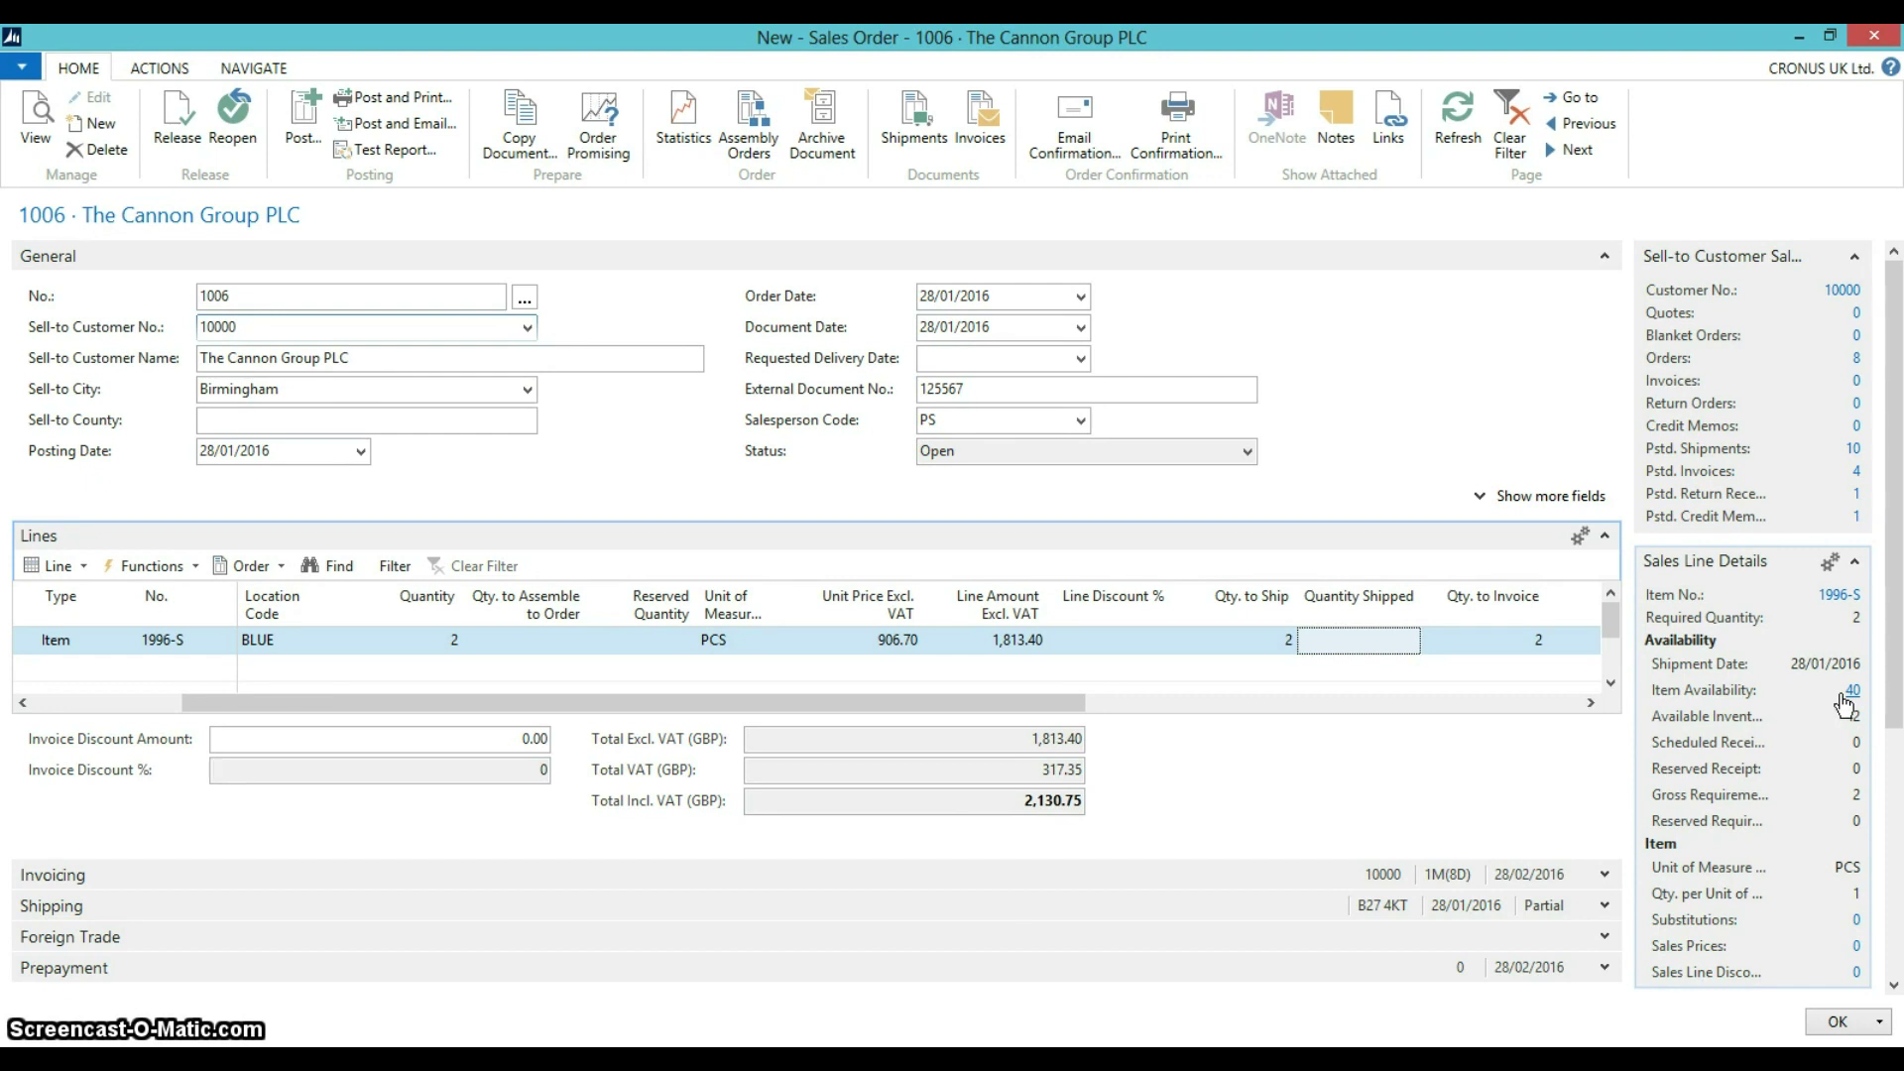
{"action": "left_click", "coordinate": [1399, 511]}
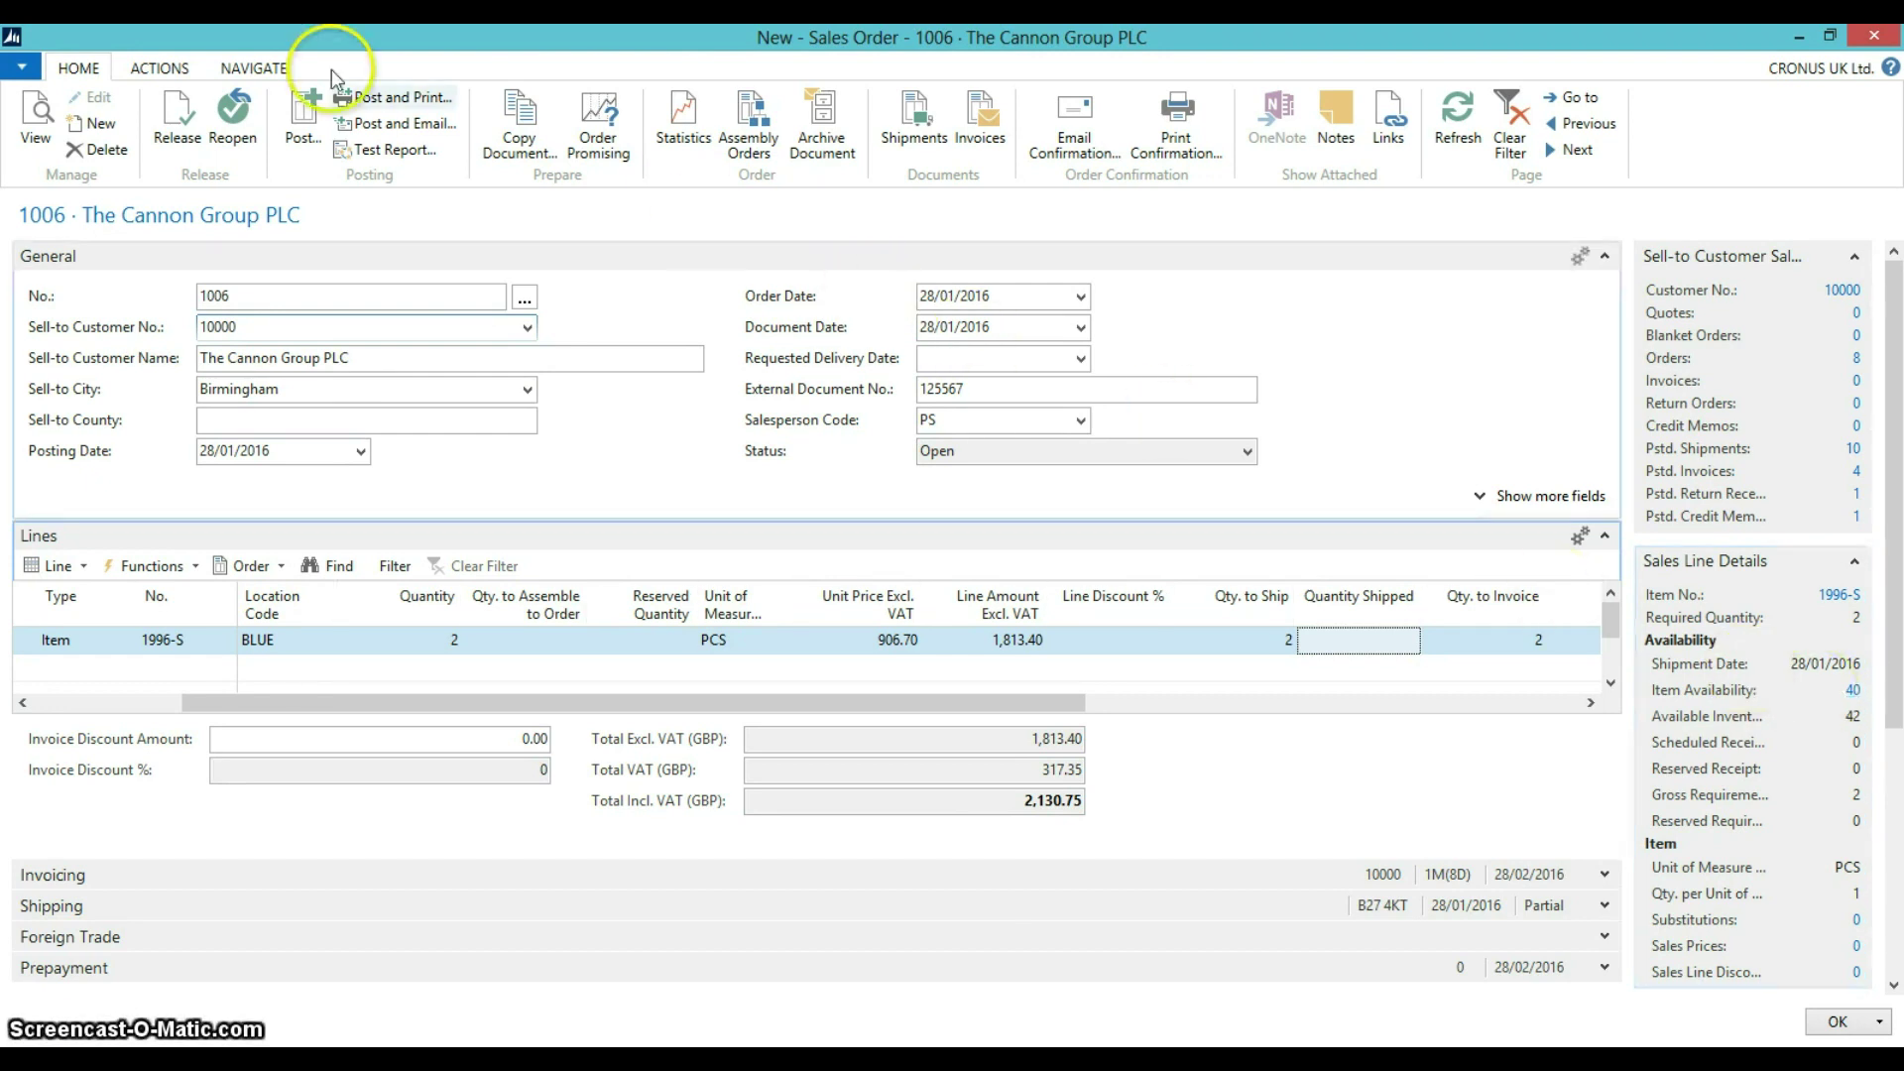
Post sales order 1006 with the Ship option only, leaving it uninvoiced
{"action": "left_click", "coordinate": [304, 114]}
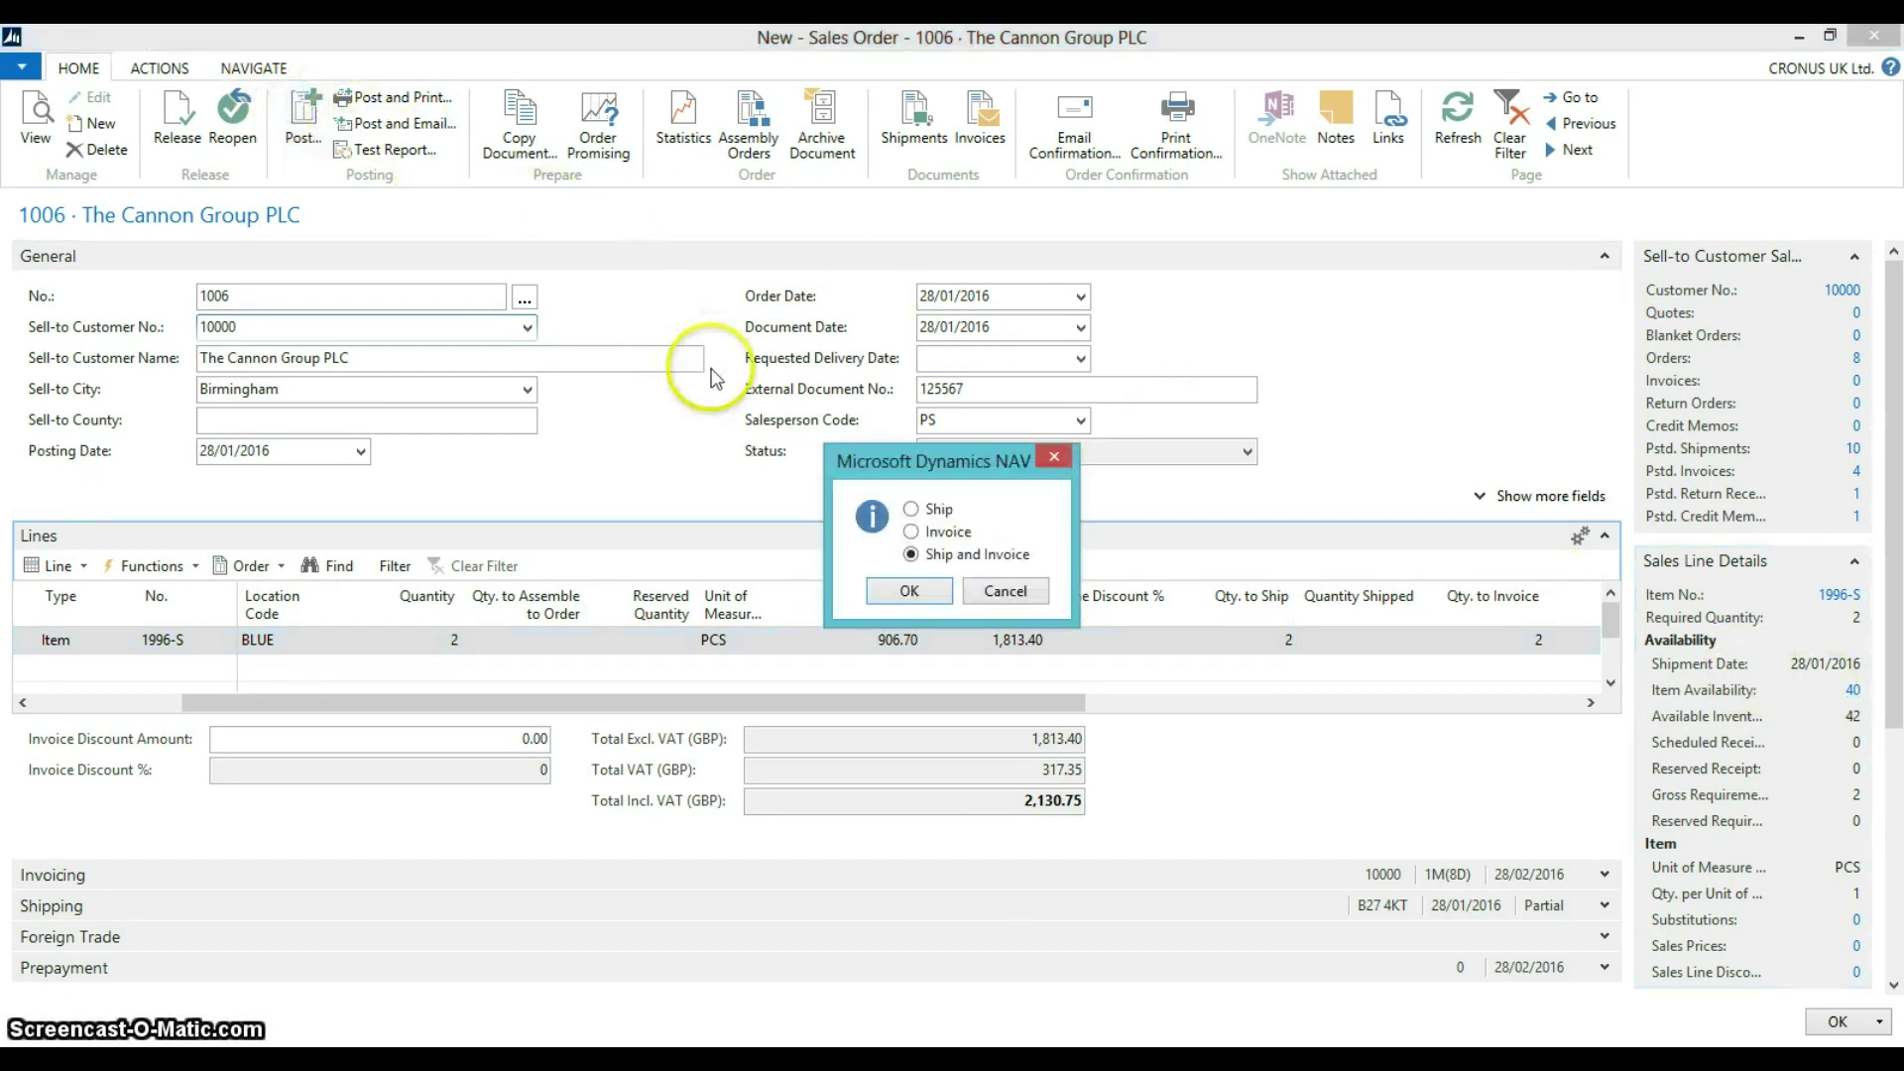
{"action": "left_click", "coordinate": [908, 511]}
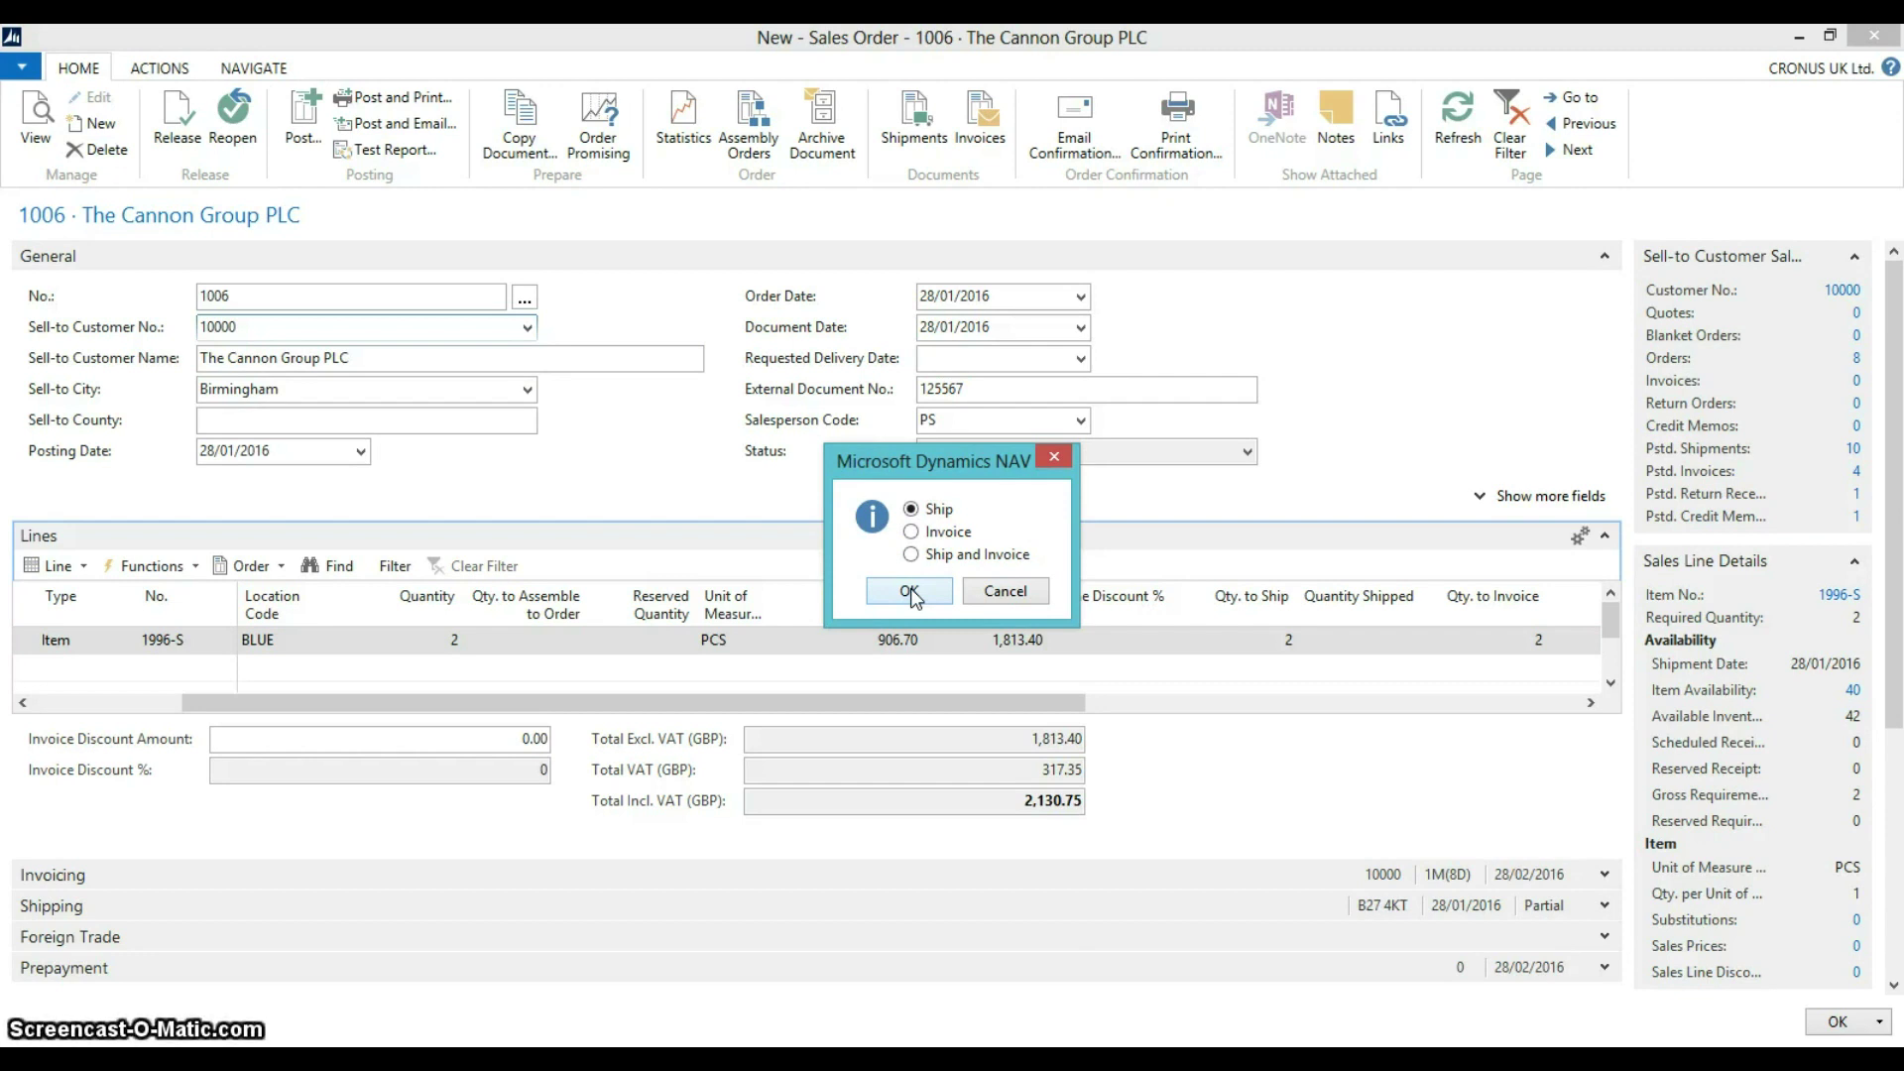
{"action": "left_click", "coordinate": [910, 592]}
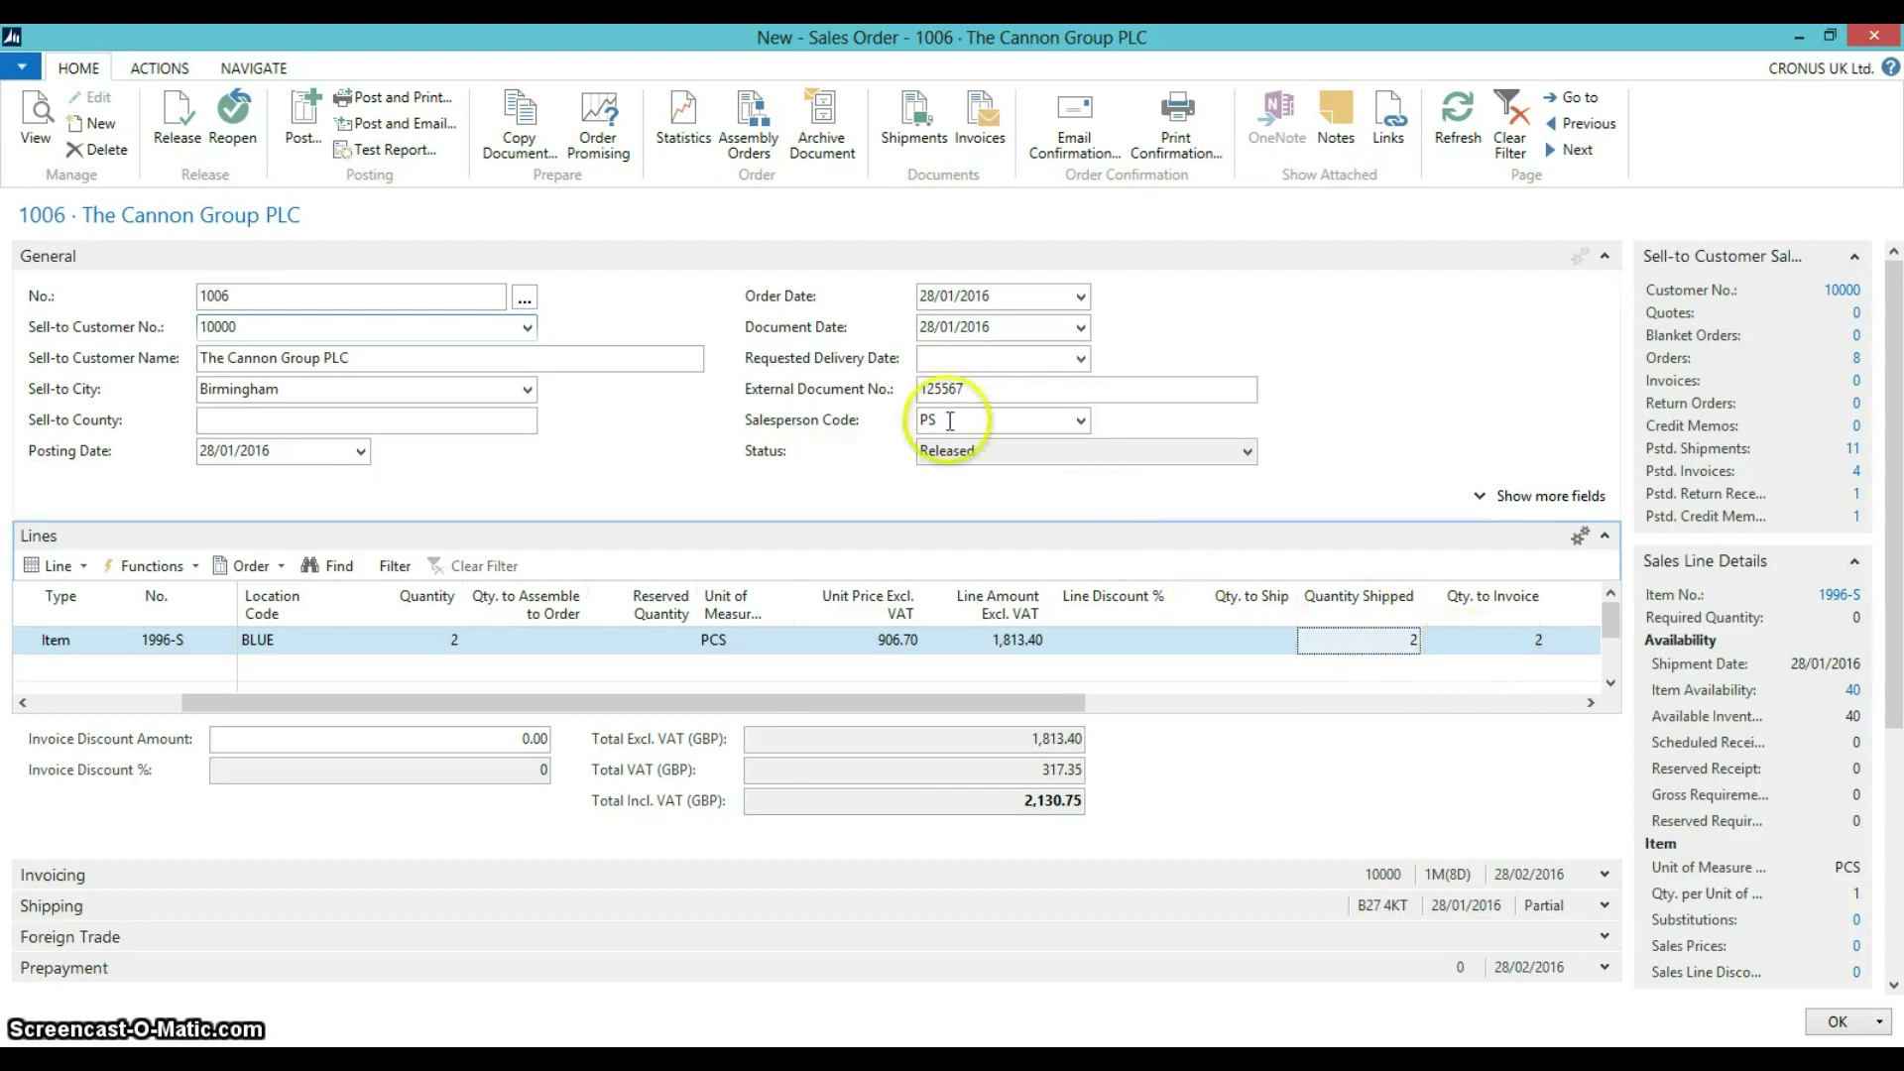
Cancel posting order 1006 as an invoice and close the order window
{"action": "left_click", "coordinate": [303, 115]}
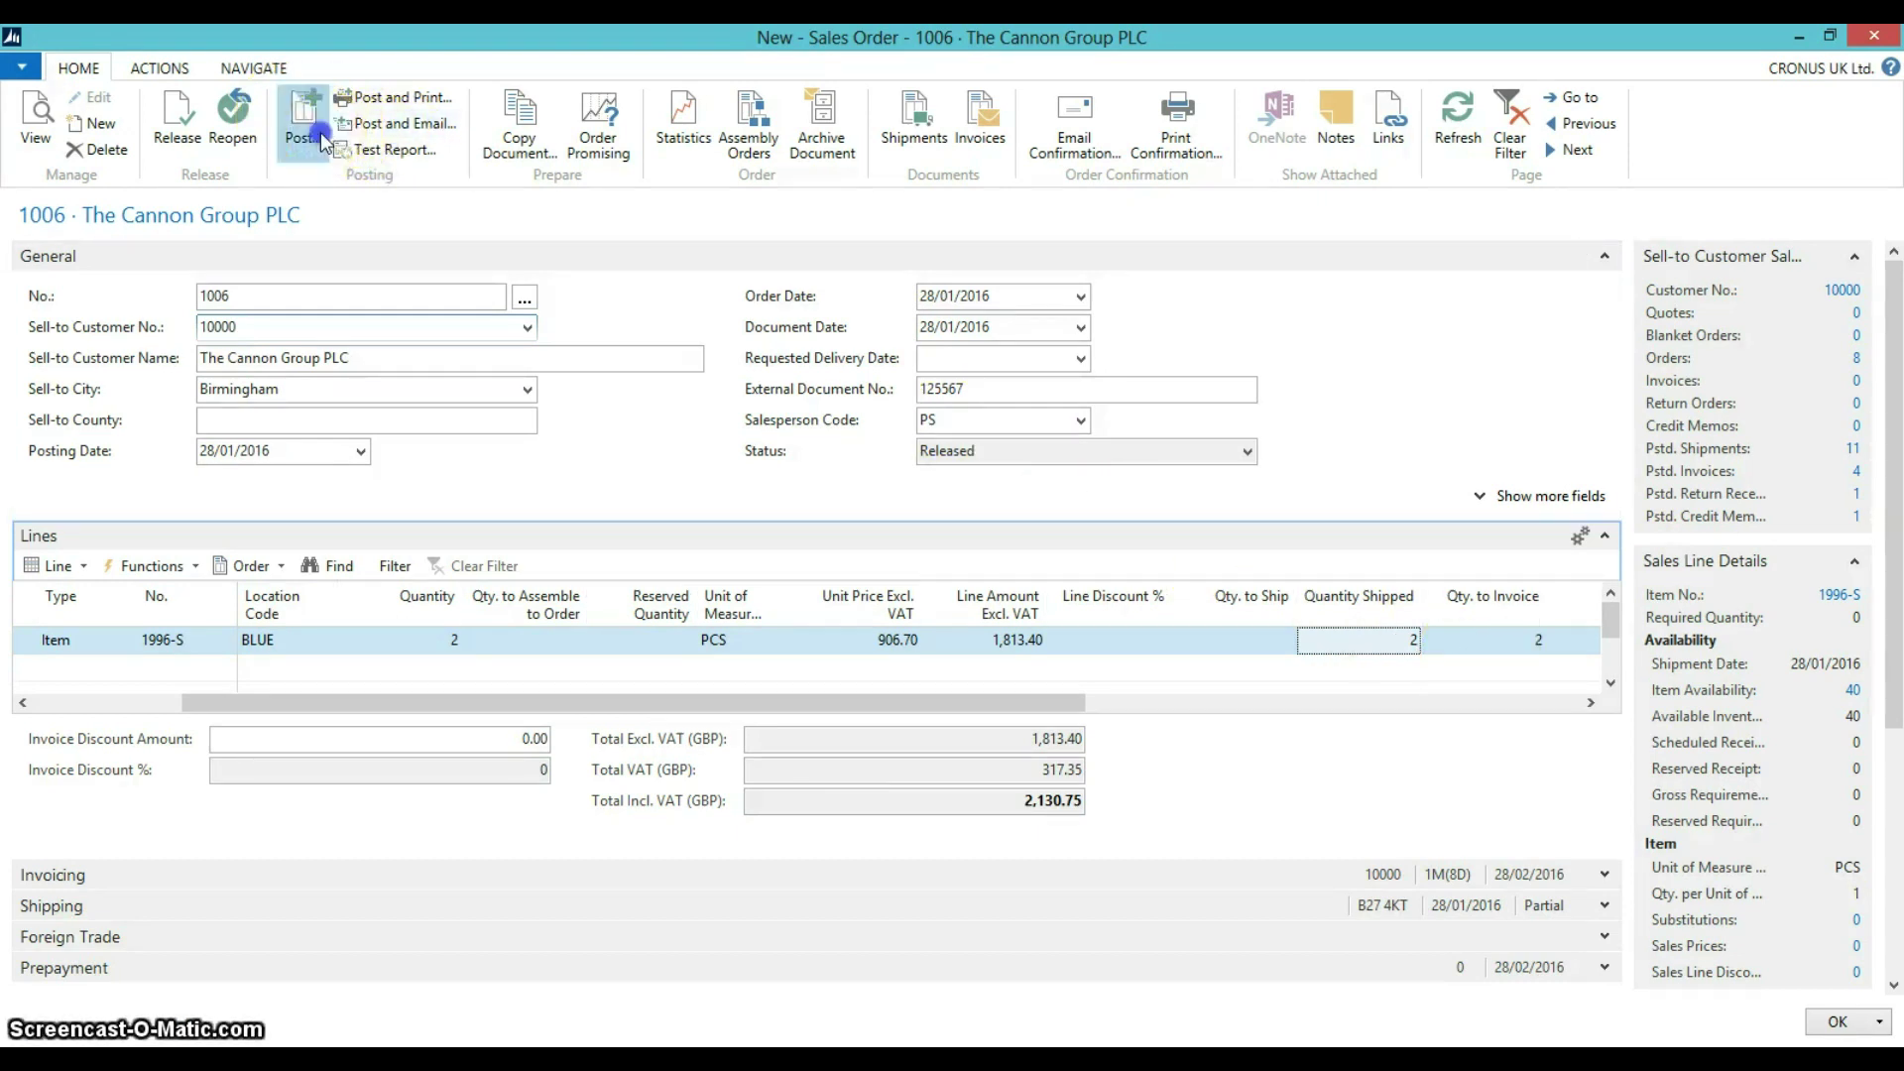
{"action": "left_click", "coordinate": [910, 532]}
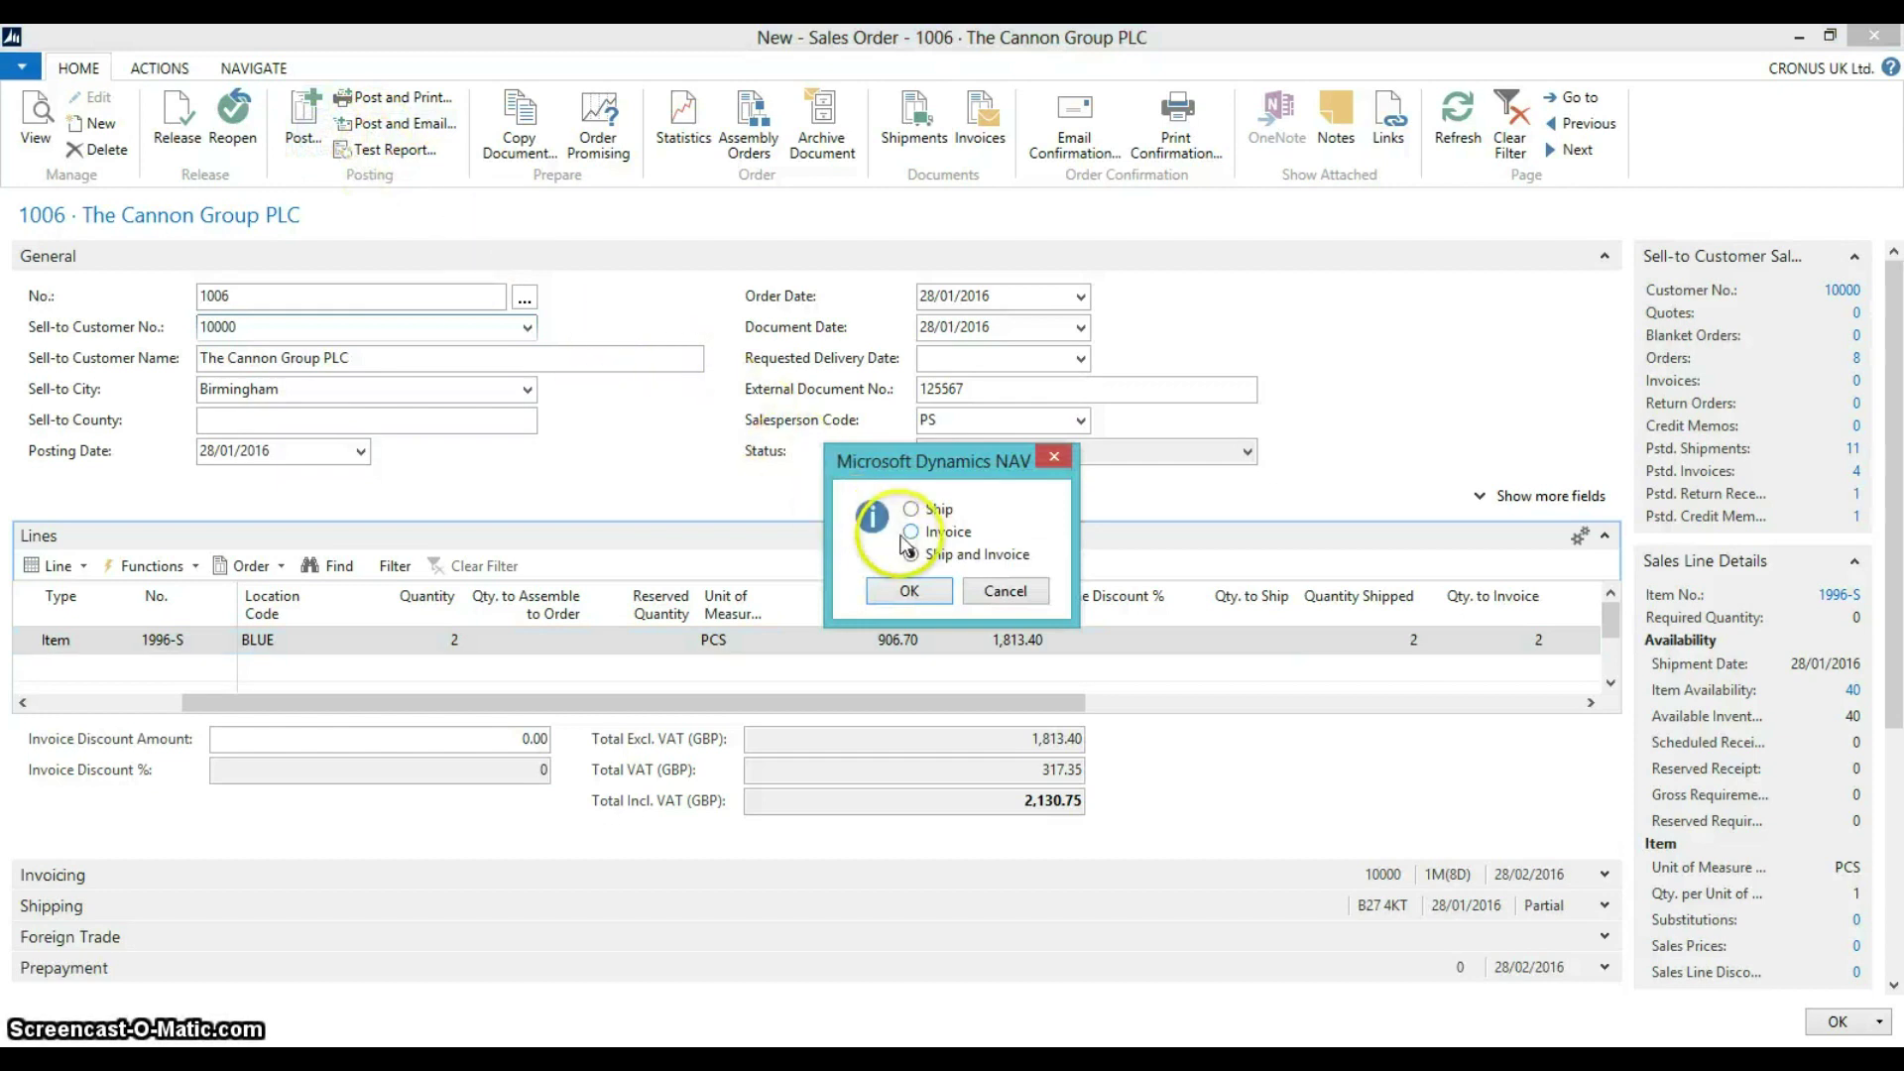
{"action": "left_click", "coordinate": [980, 590]}
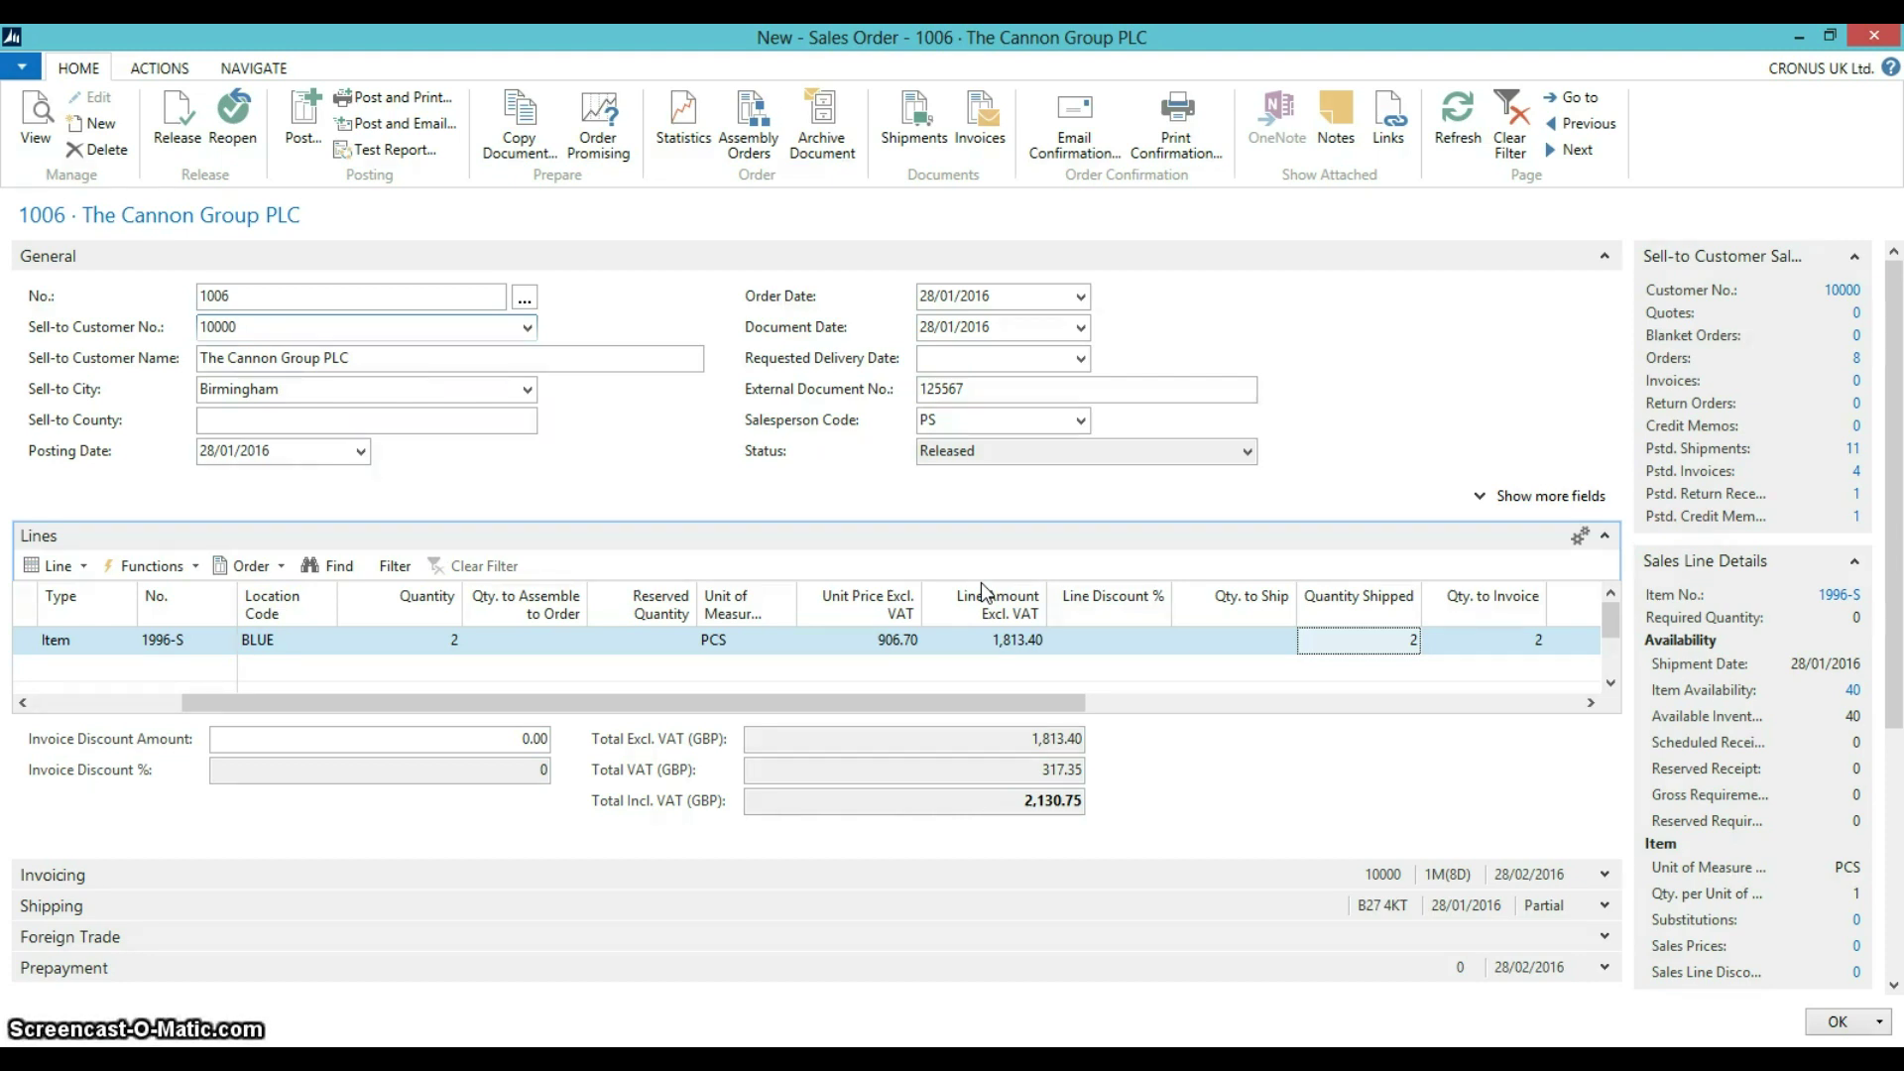
{"action": "left_click", "coordinate": [1878, 42]}
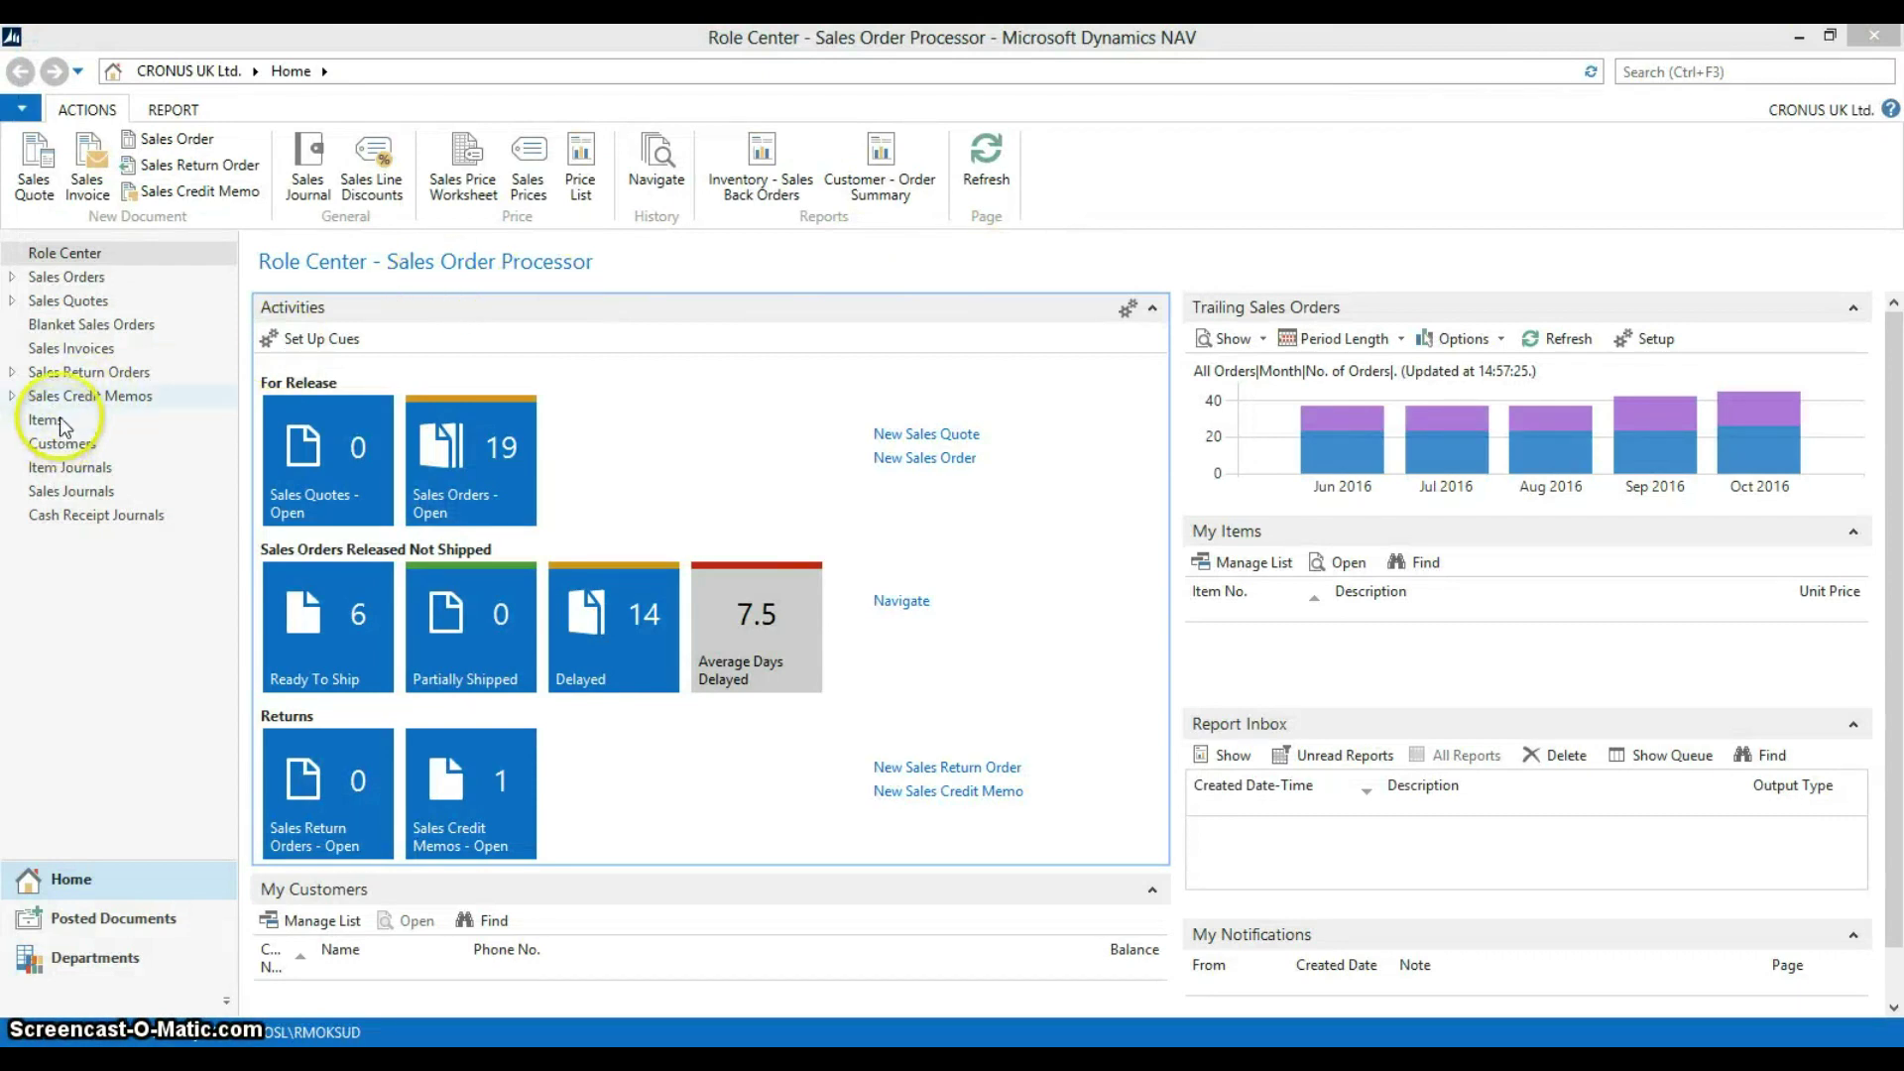
Create new sales invoice 1008 for customer 10000, The Cannon Group PLC
{"action": "left_click", "coordinate": [83, 349]}
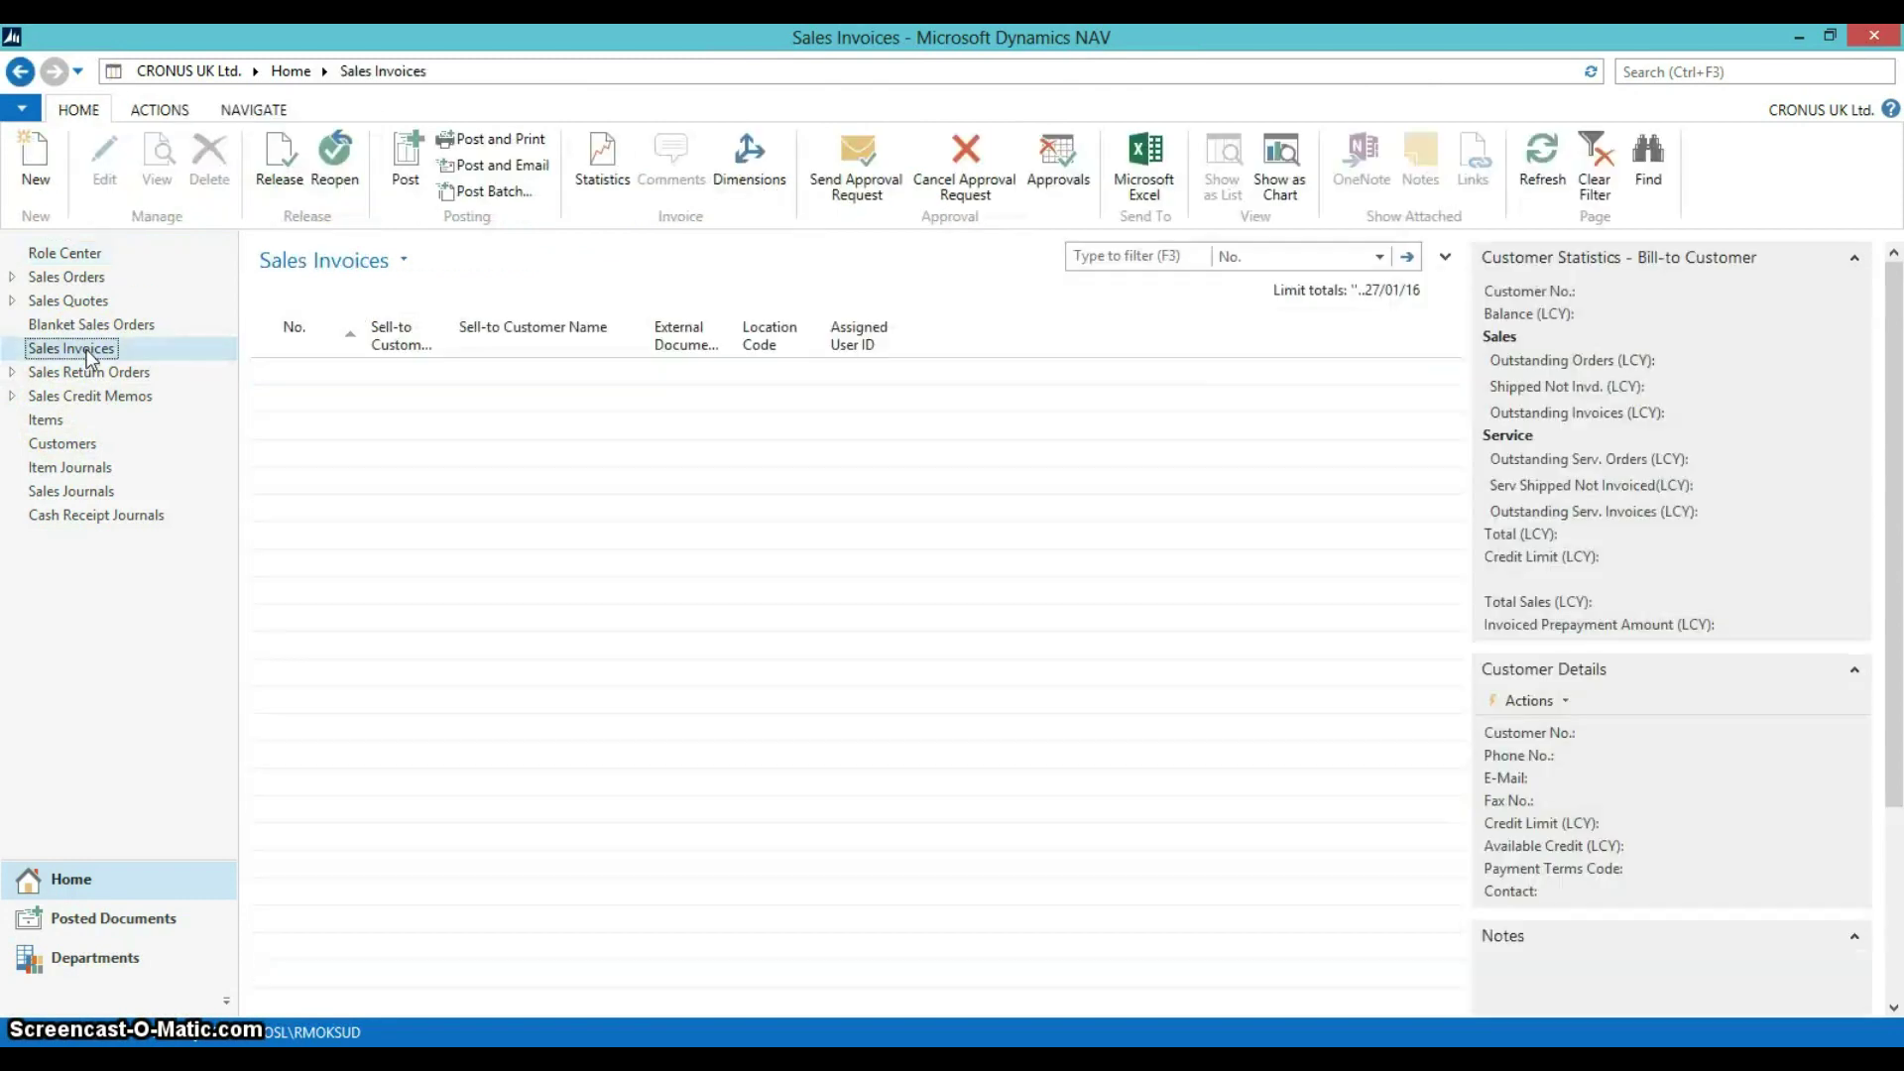
{"action": "left_click", "coordinate": [35, 167]}
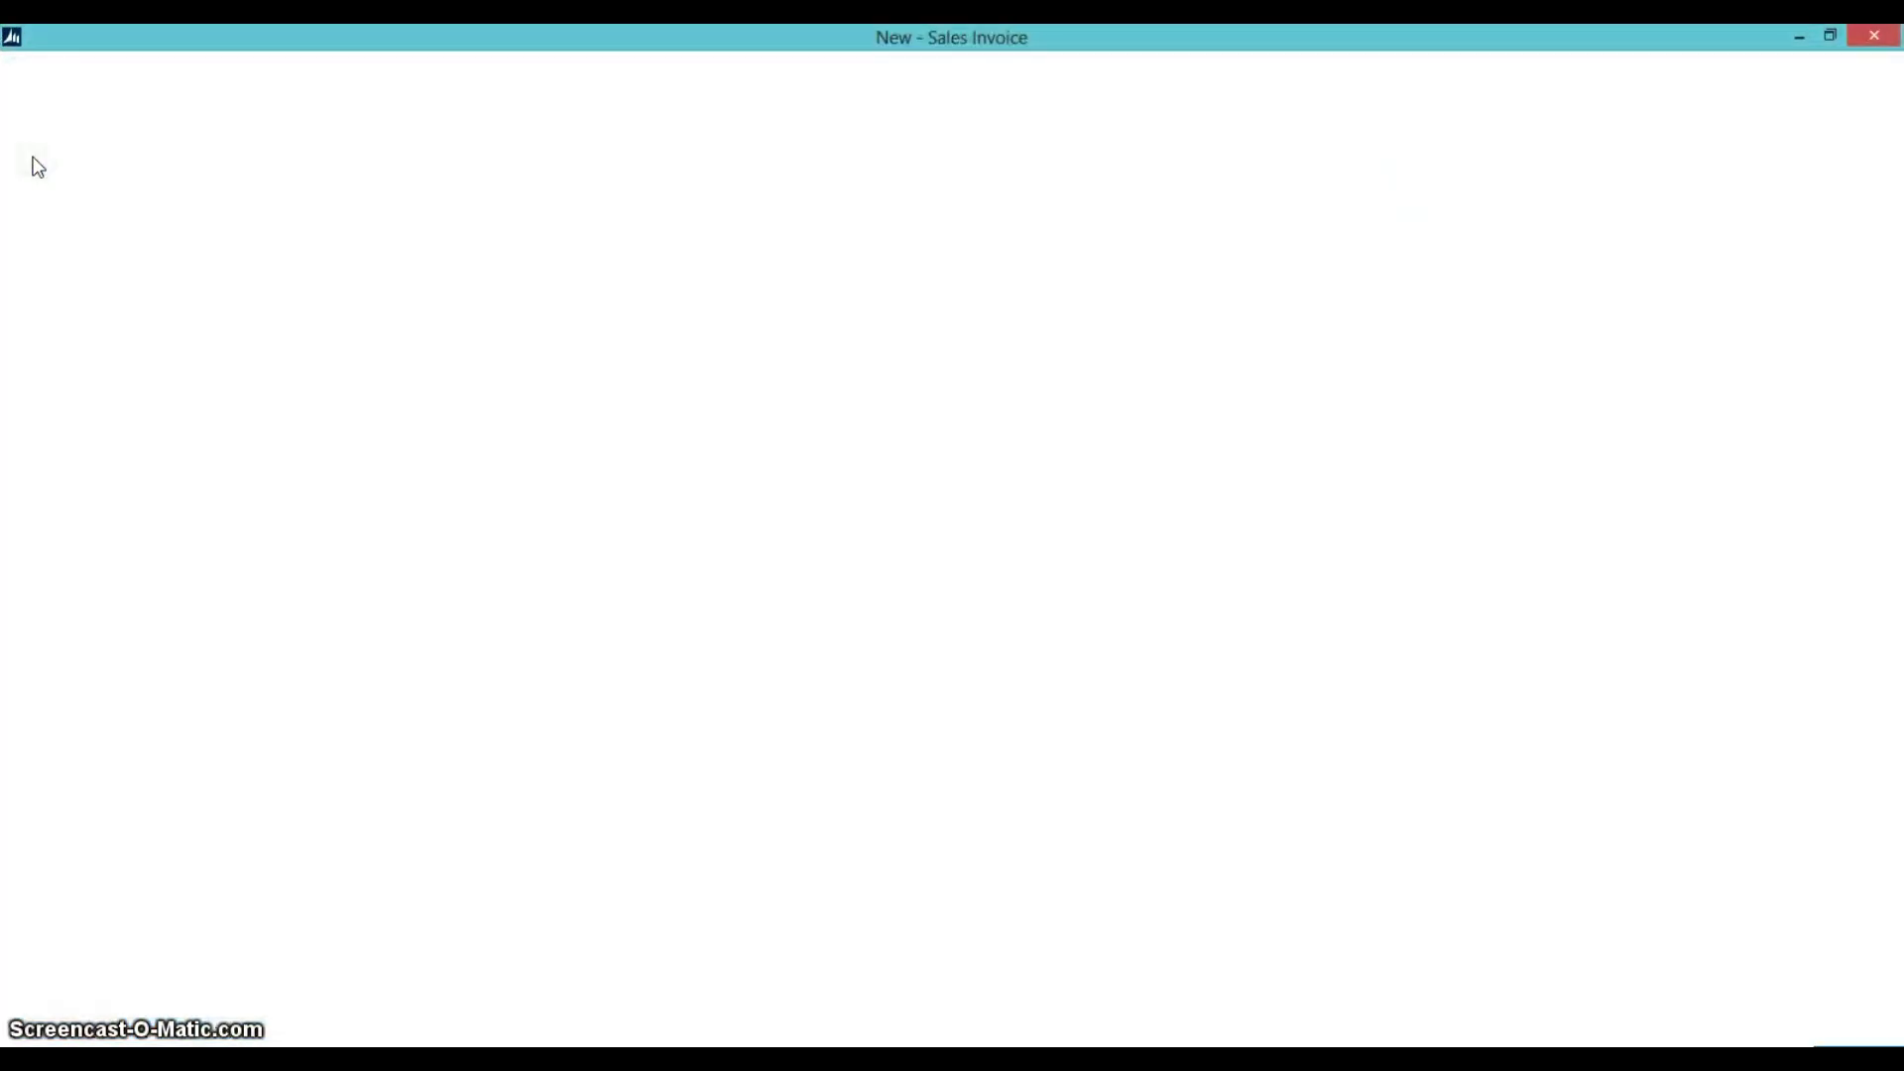
{"action": "left_click", "coordinate": [225, 330]}
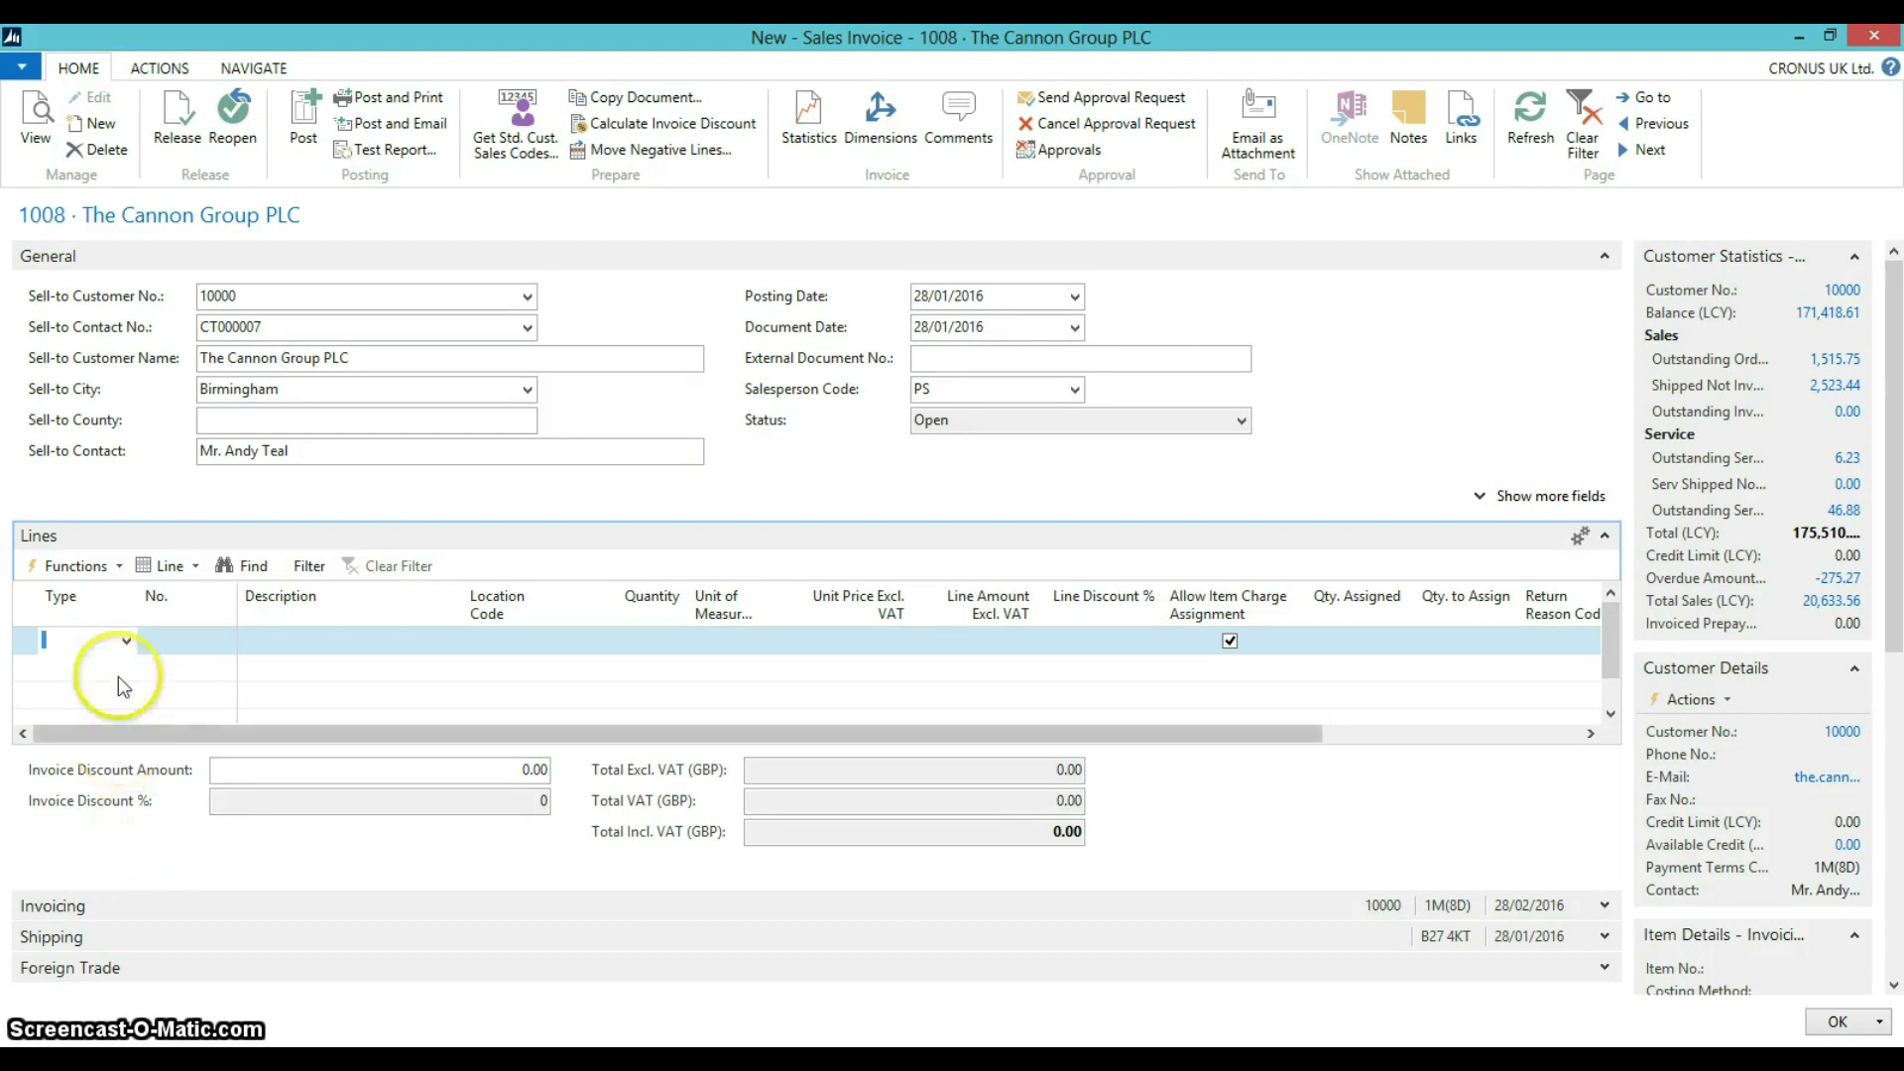
Pull the three shipment lines from shipments 102045–102047 onto invoice 1008 using Get Shipment Lines
{"action": "left_click", "coordinate": [106, 568]}
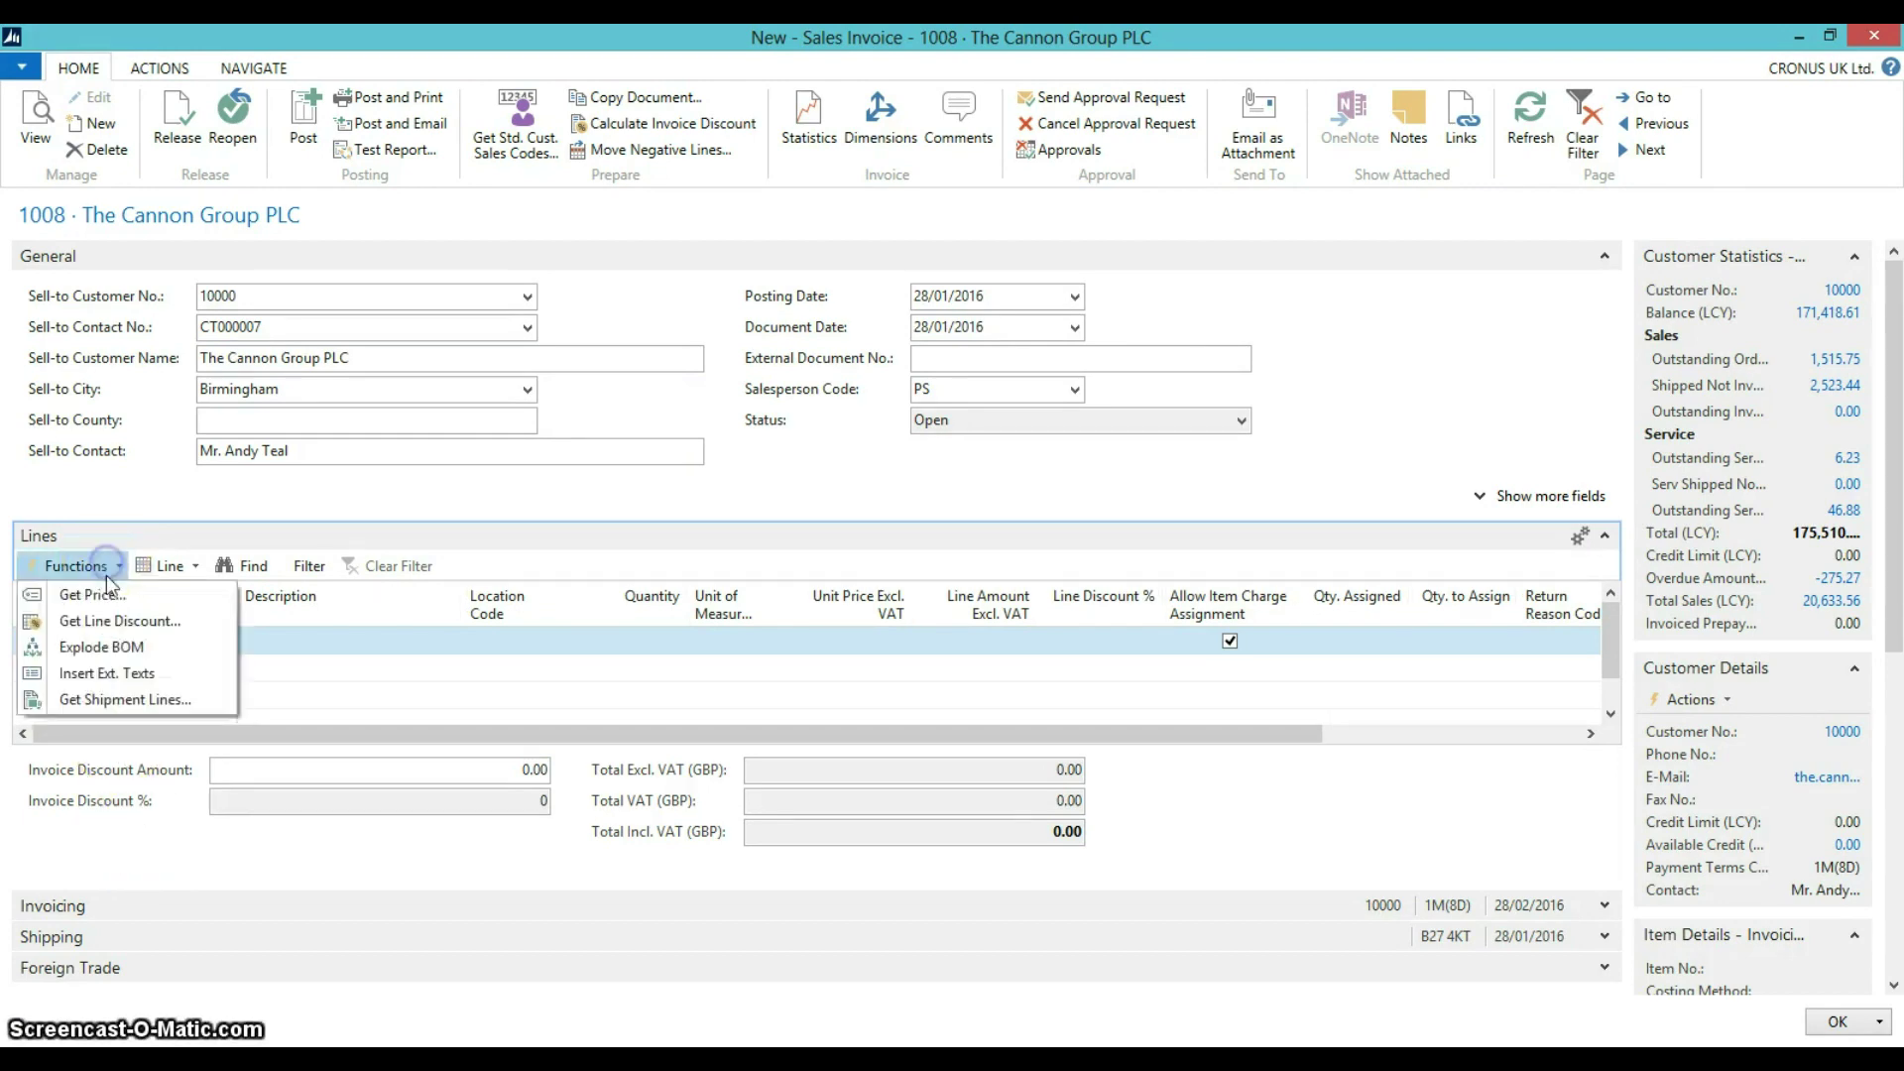
{"action": "left_click", "coordinate": [105, 705]}
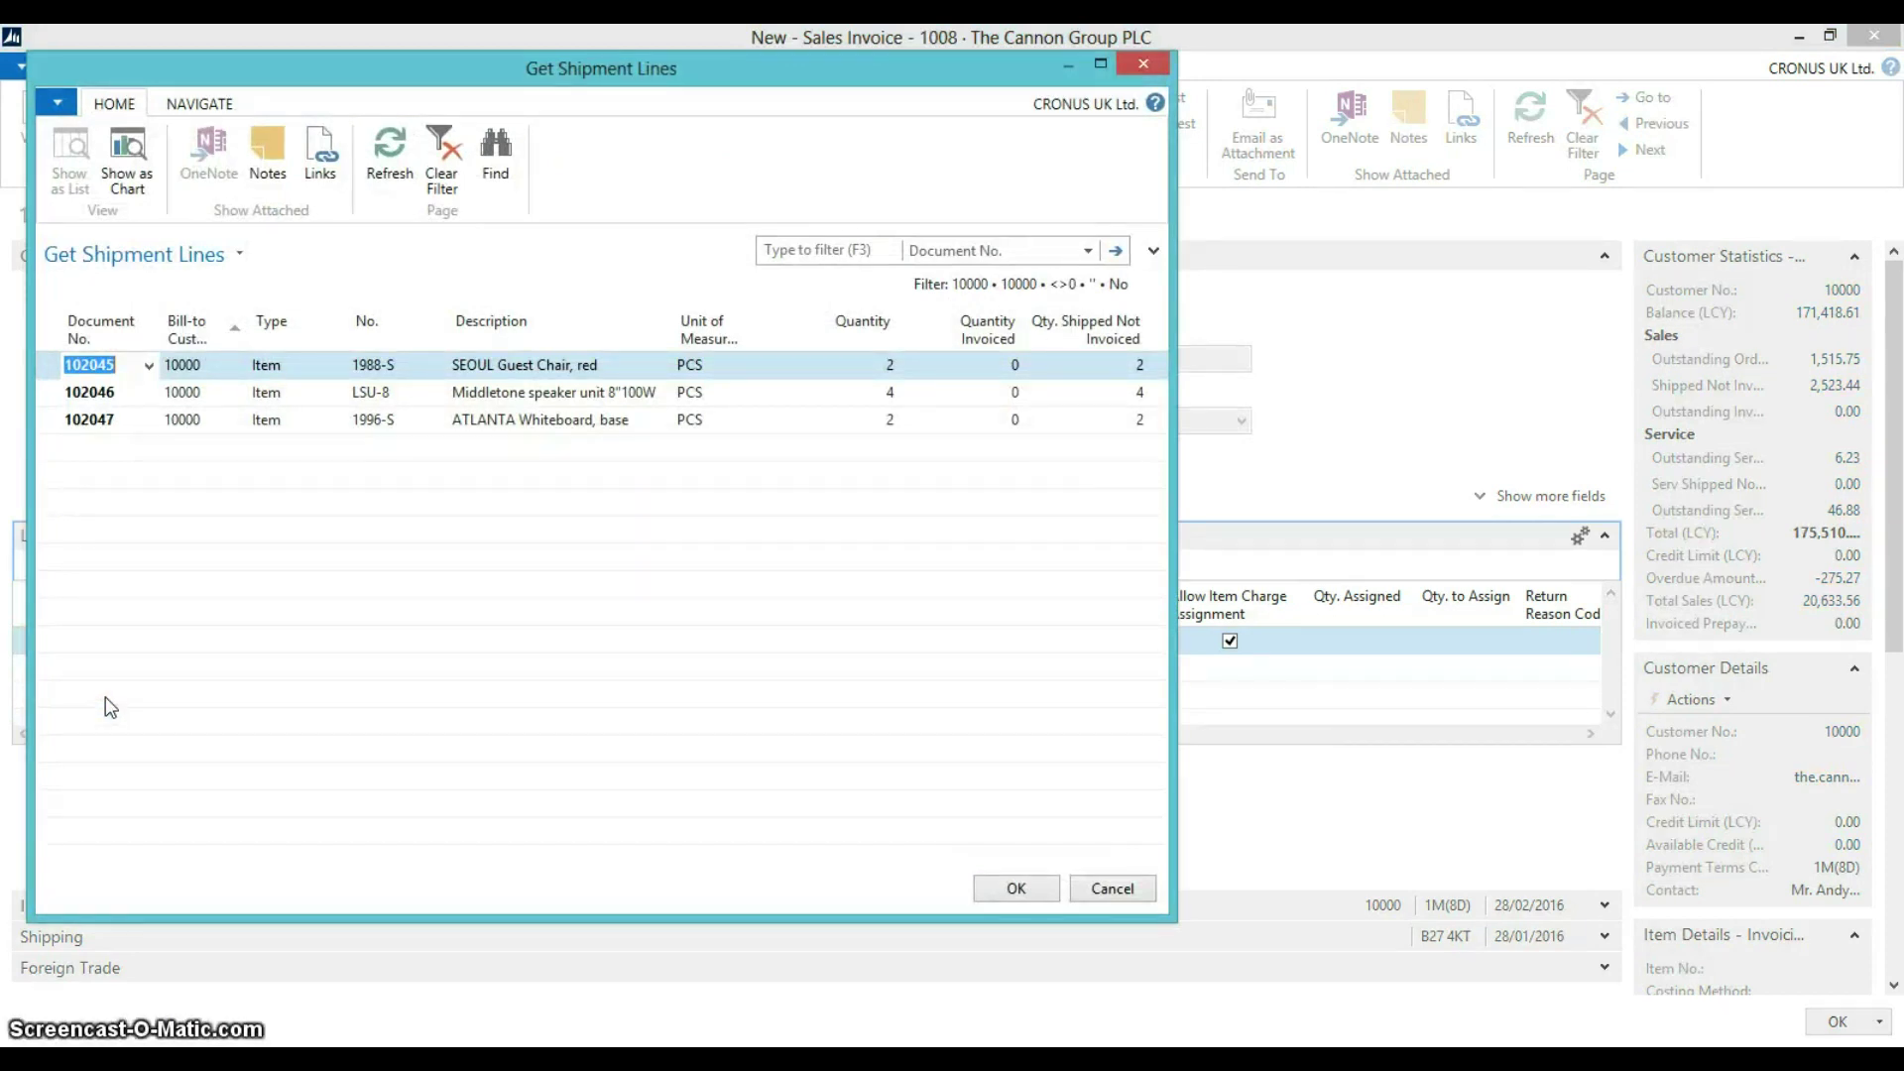
{"action": "left_click", "coordinate": [105, 681]}
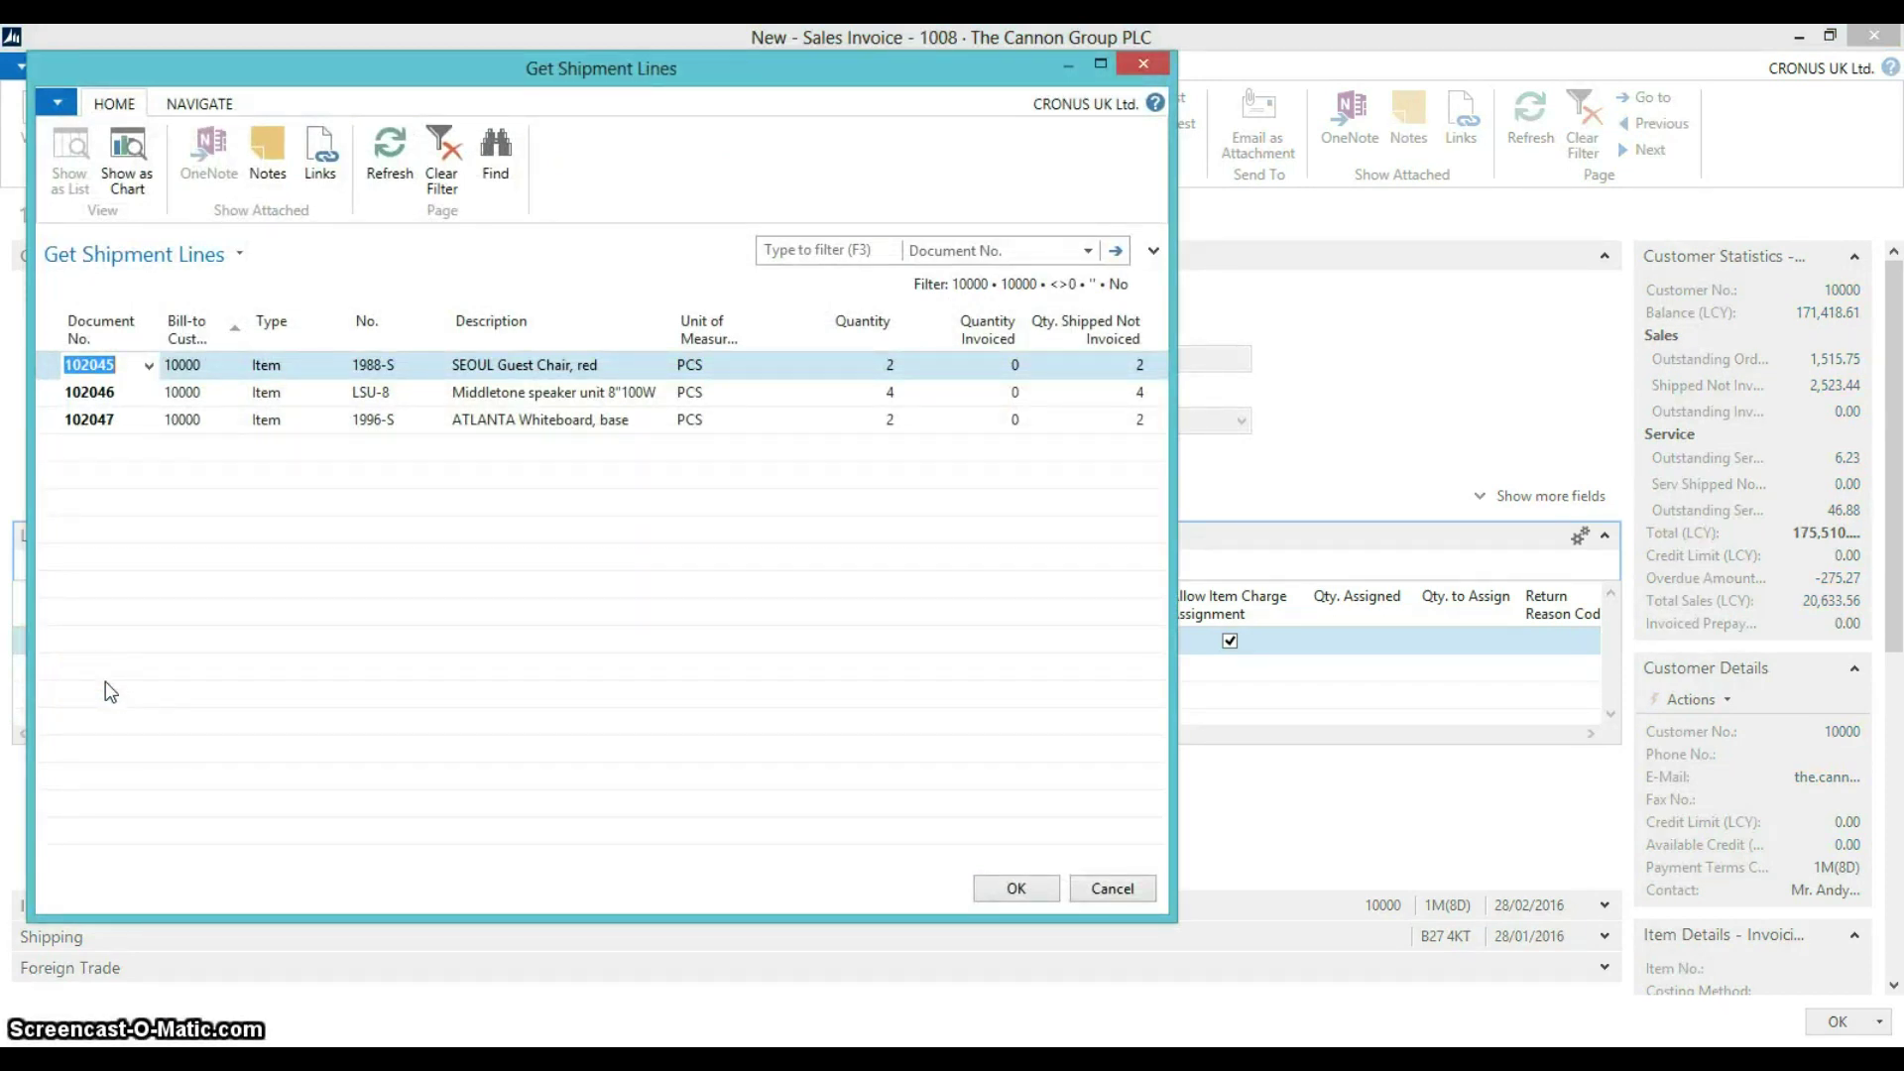
{"action": "left_click_drag", "start_coordinate": [51, 374], "coordinate": [52, 422]}
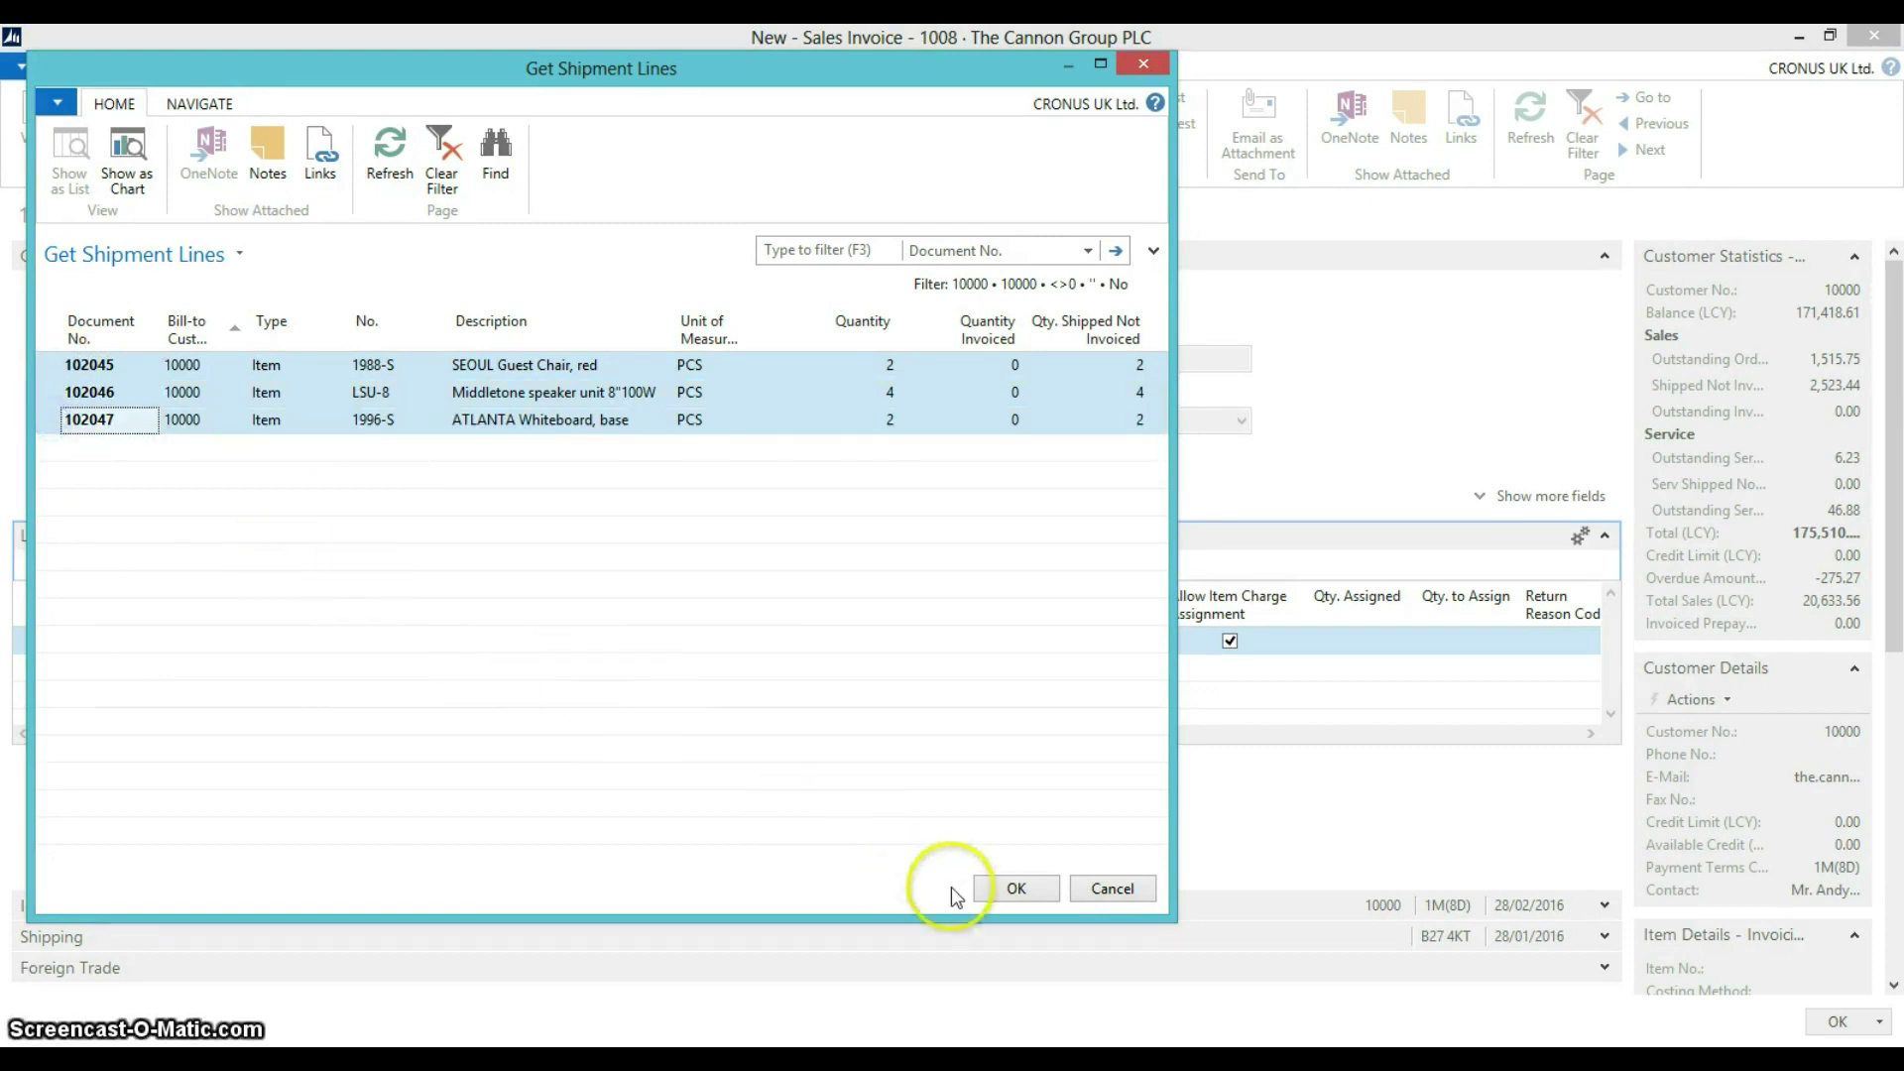
{"action": "left_click", "coordinate": [1012, 890]}
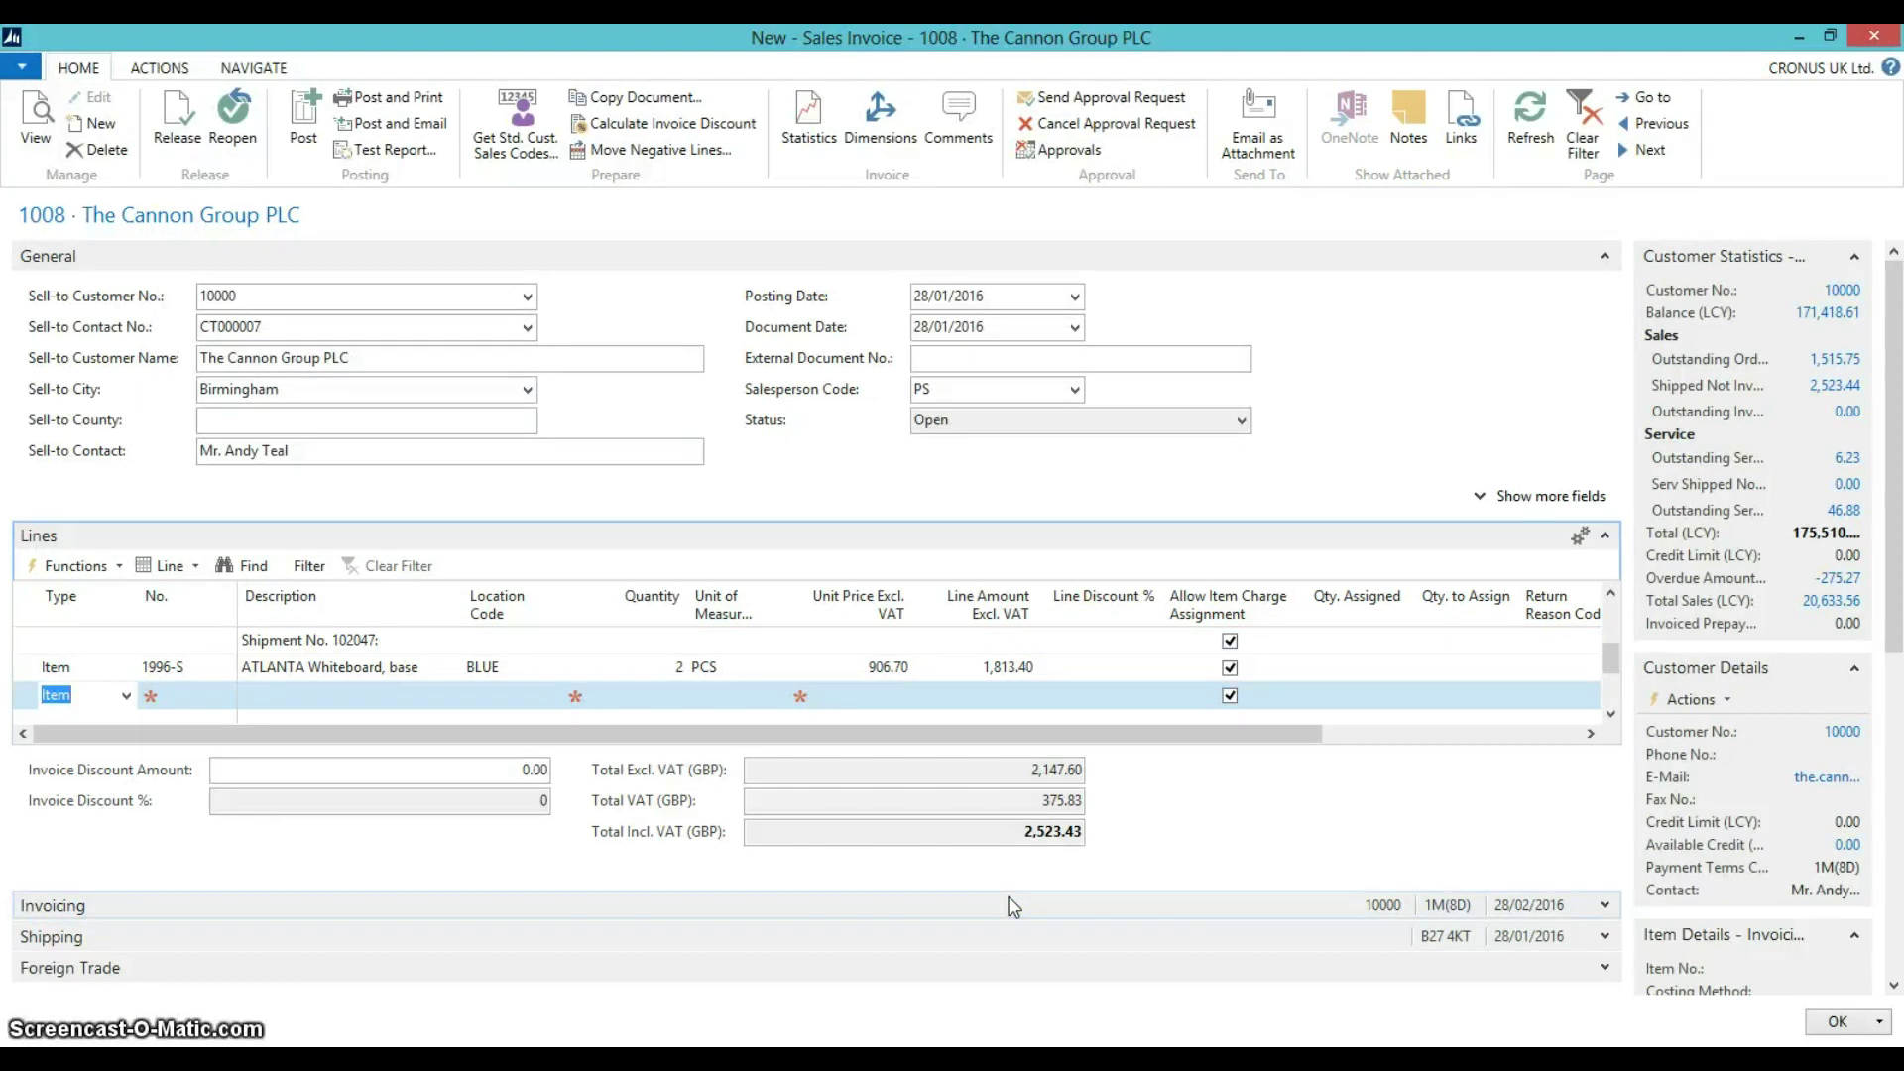
Post sales invoice 1008 for 2,523.43 and confirm with Yes
{"action": "left_click", "coordinate": [960, 878]}
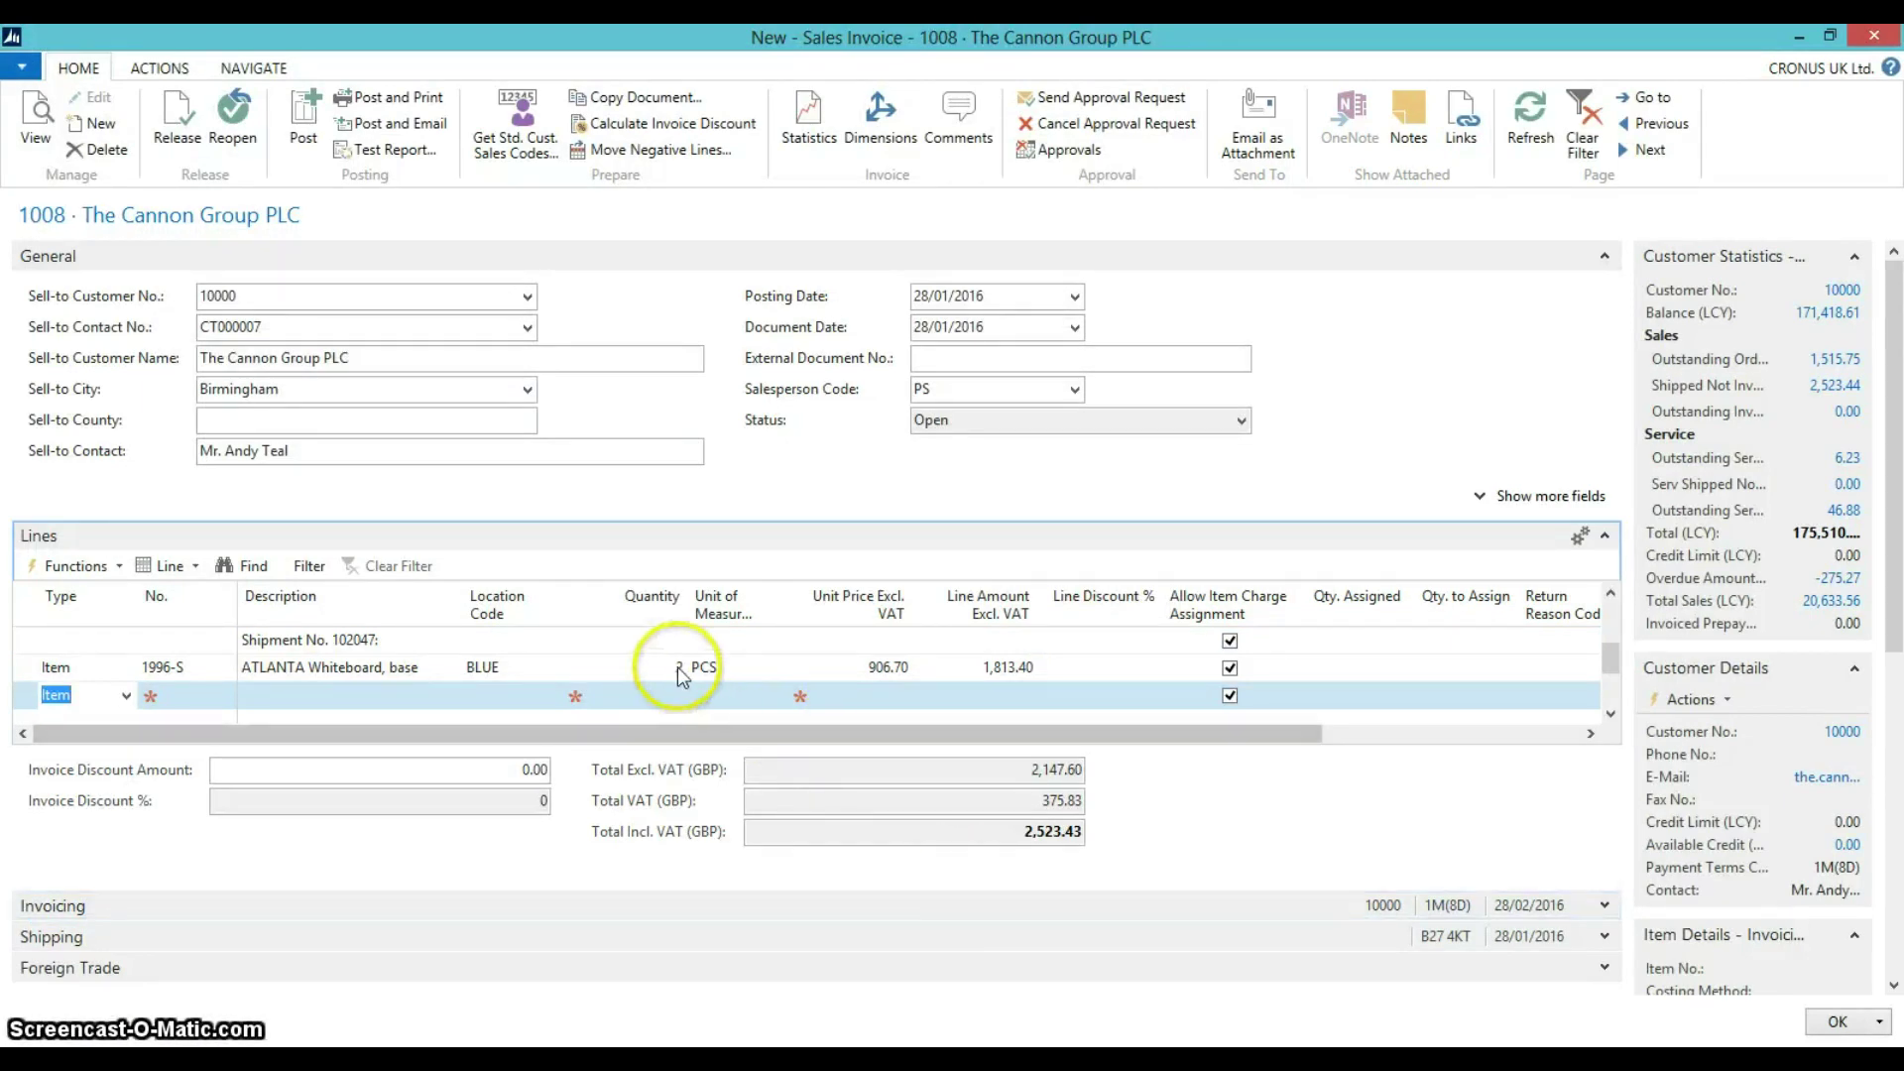
{"action": "left_click", "coordinate": [304, 139]}
{"action": "left_click", "coordinate": [915, 580]}
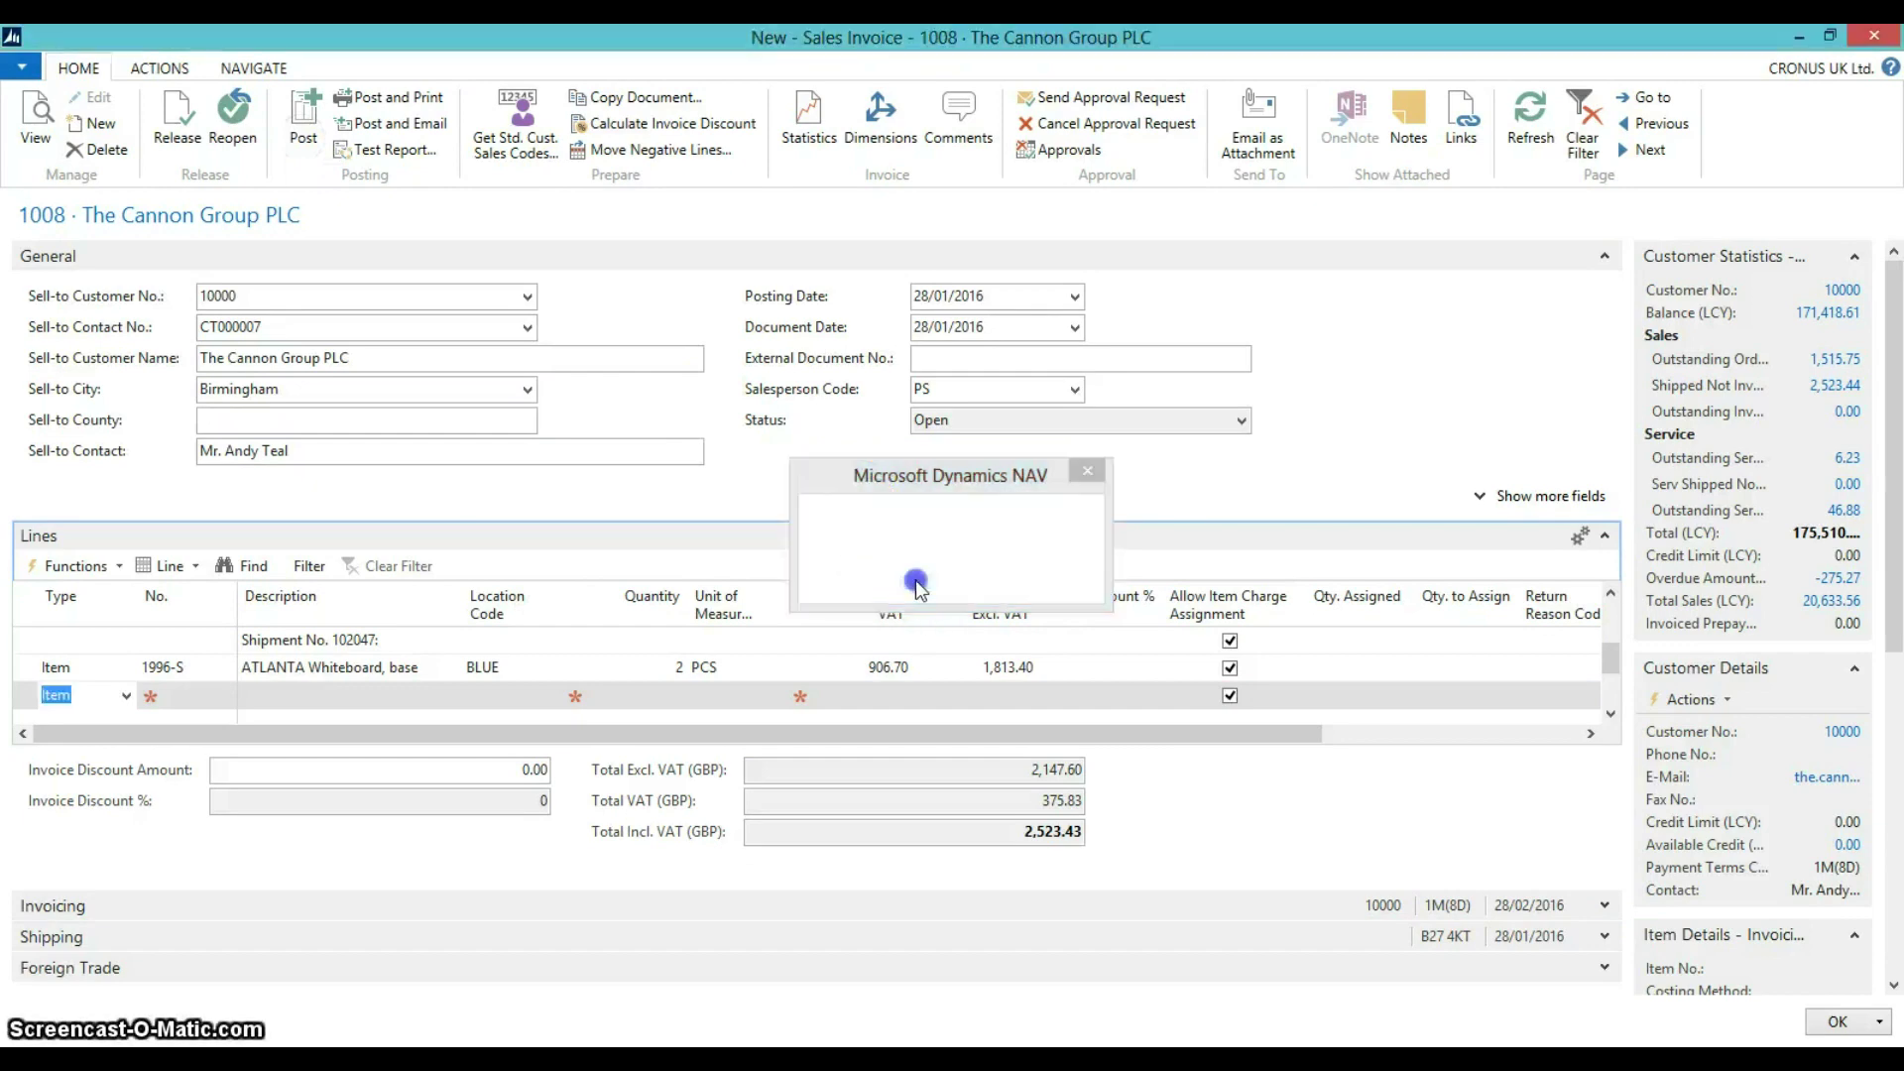